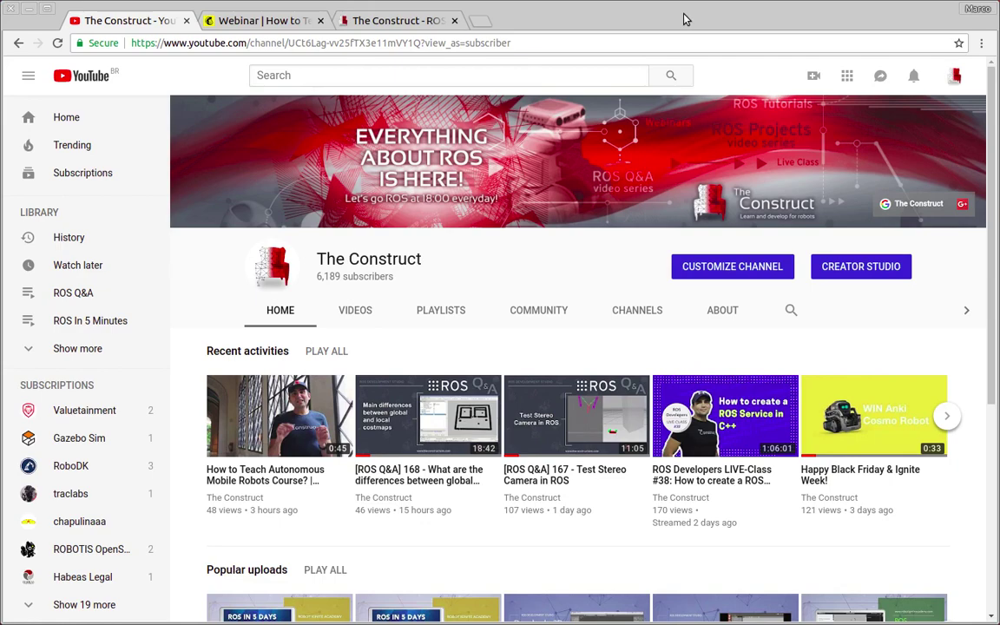
scroll(786, 375, "down", 3)
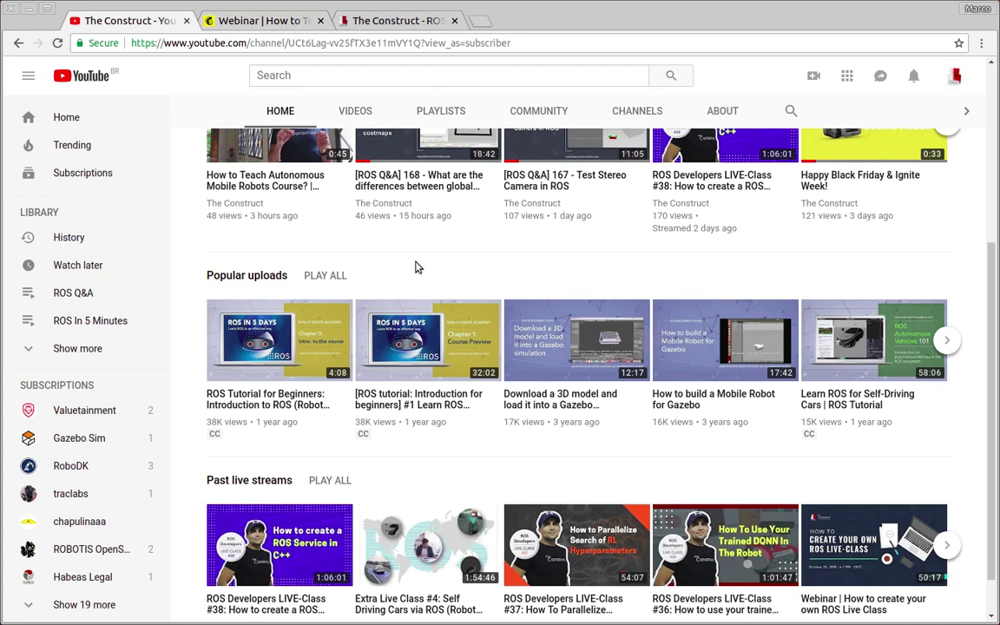
Switch to the 'How to Teach Autonomous Mobile Robots' webinar tab and scroll through its registration form.
left_click(265, 21)
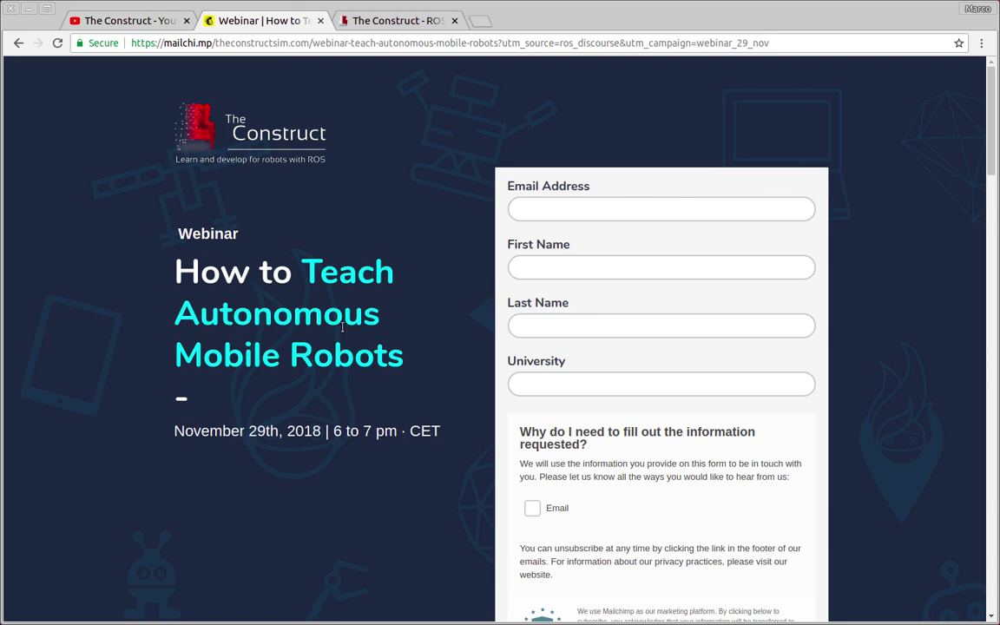
scroll(342, 327, "down", 1)
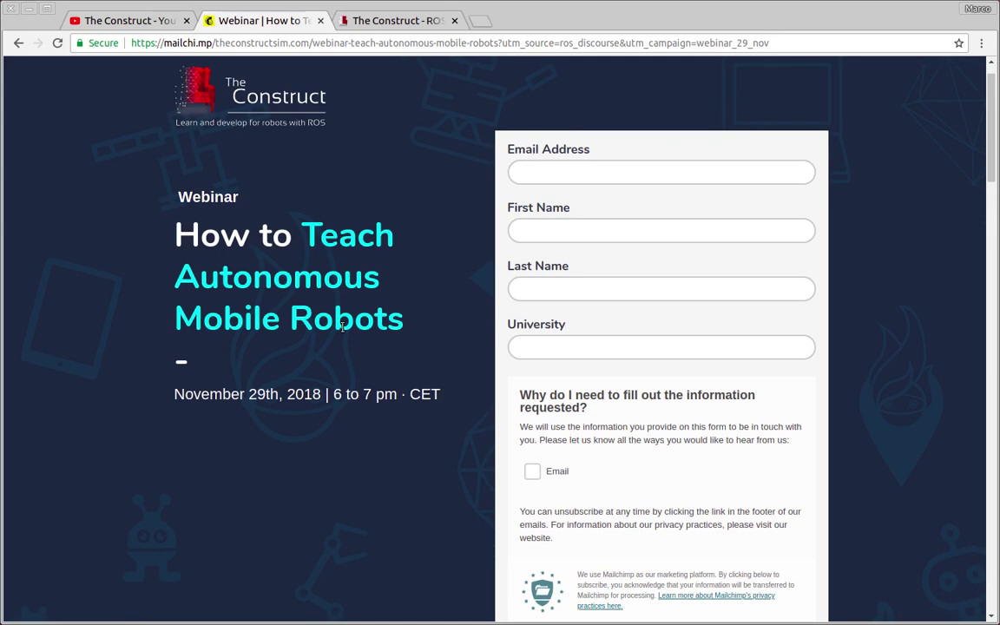
scroll(342, 327, "down", 4)
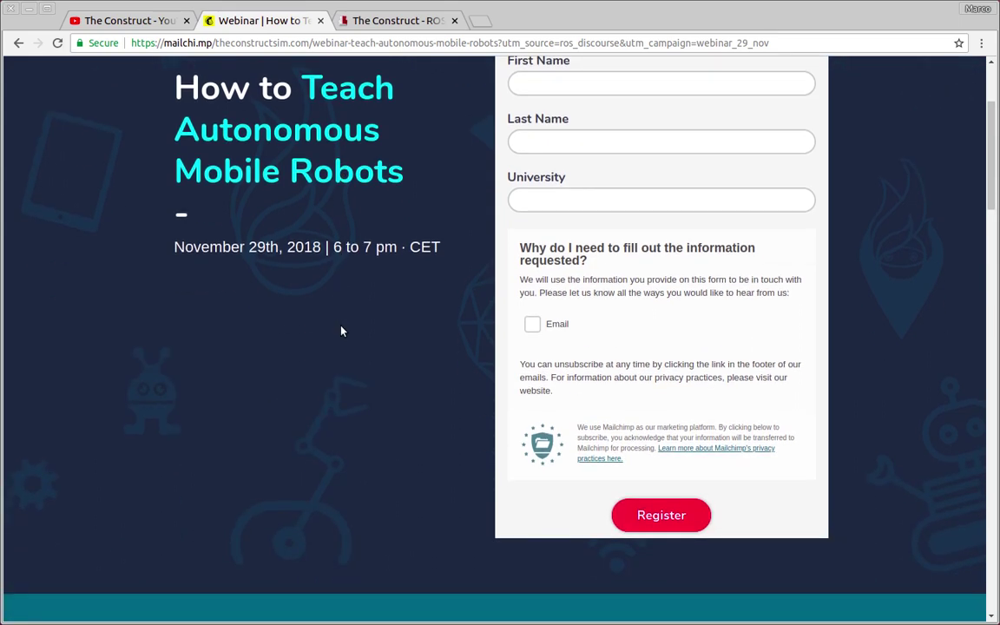
scroll(342, 331, "down", 2)
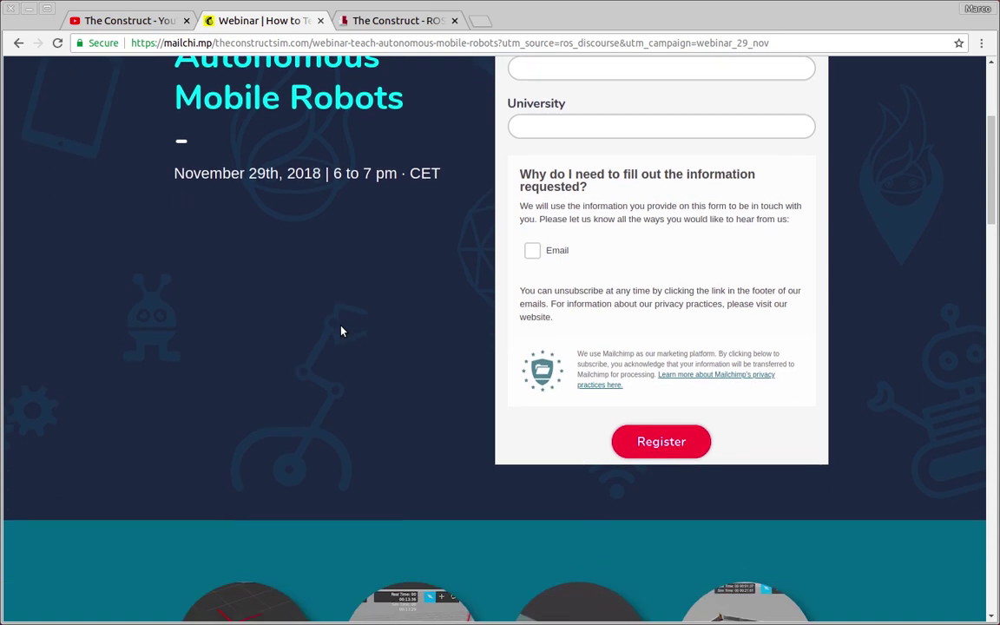
scroll(342, 330, "down", 4)
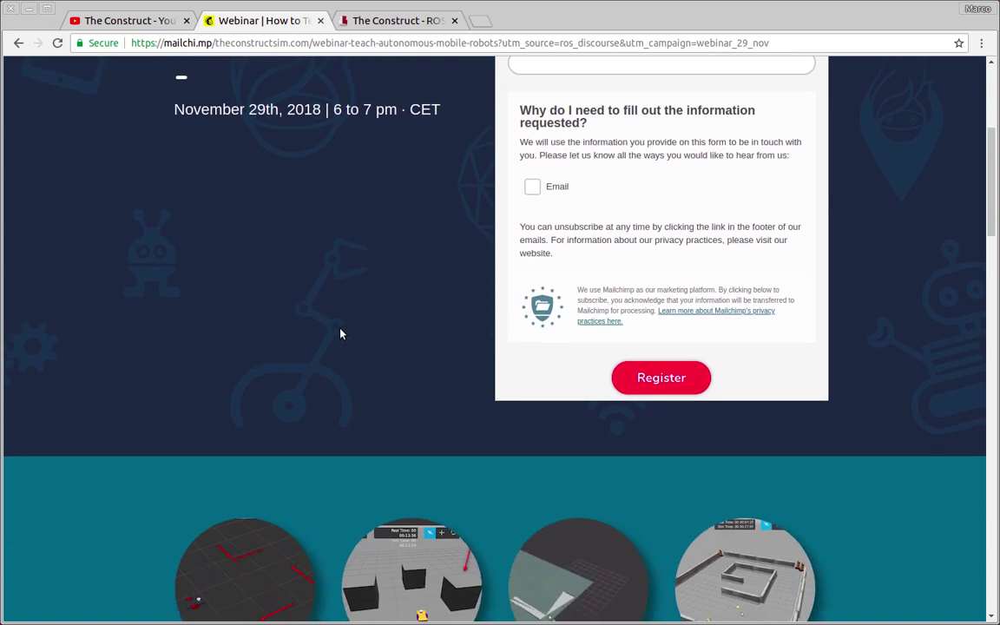
scroll(340, 333, "down", 5)
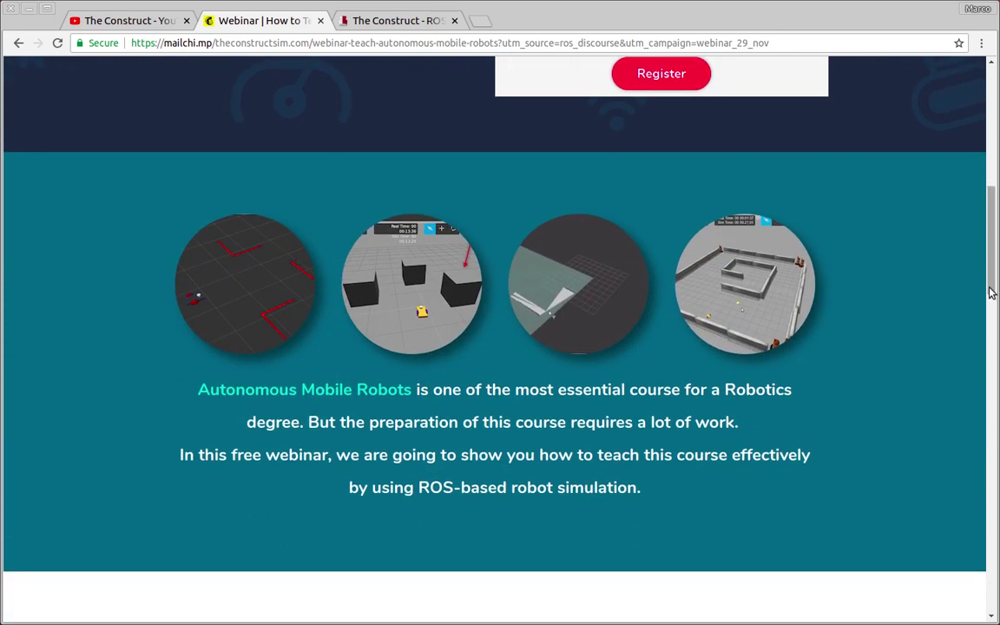
left_click_drag(992, 260, 887, 130)
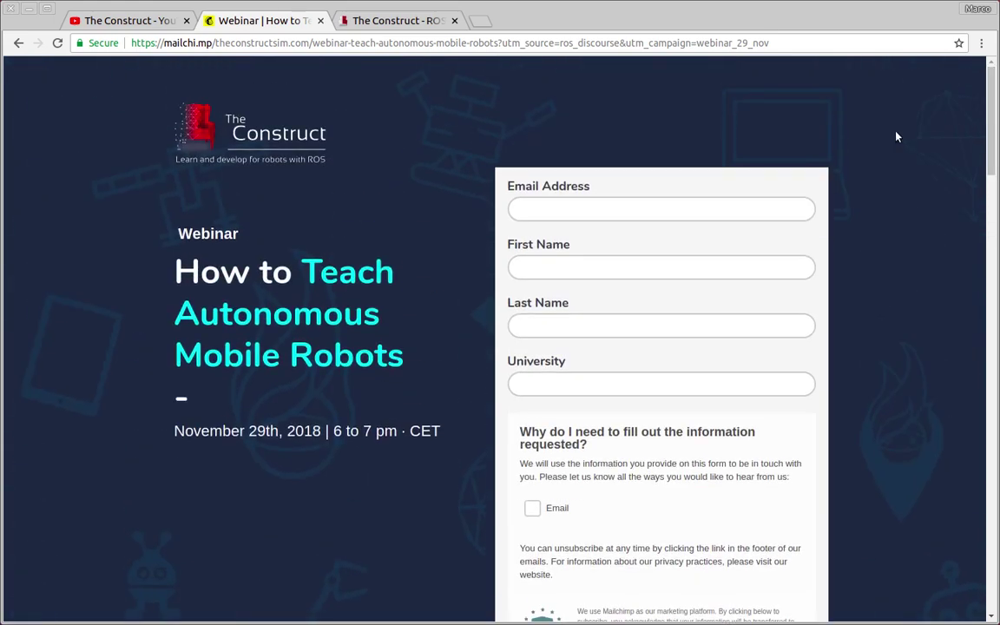
Open the gazebo_in_5_minutes_009 ROSject without restoring the workspace, then start a Shell.
left_click(397, 21)
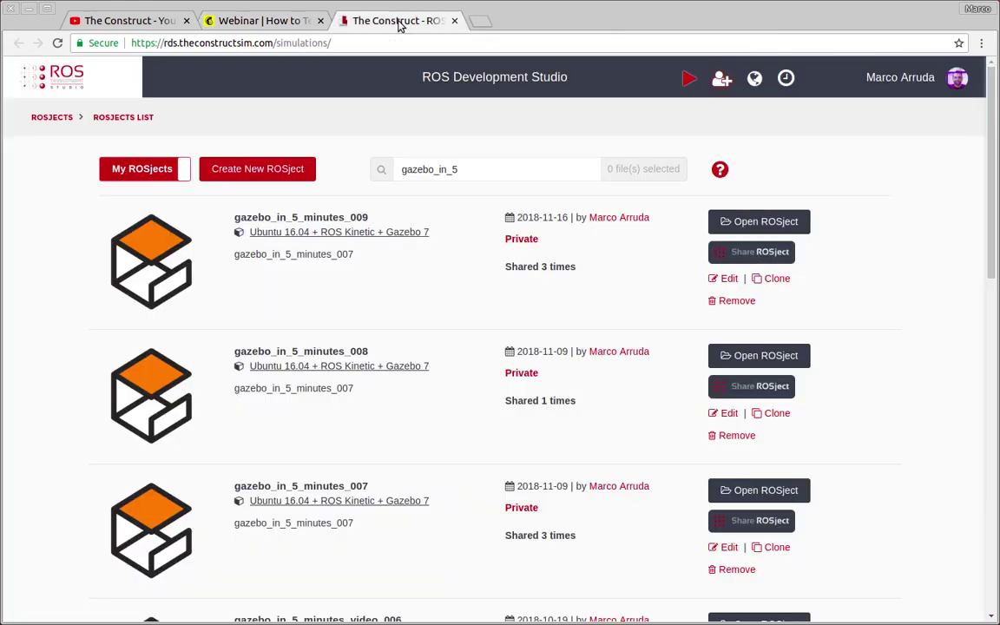
left_click(361, 218)
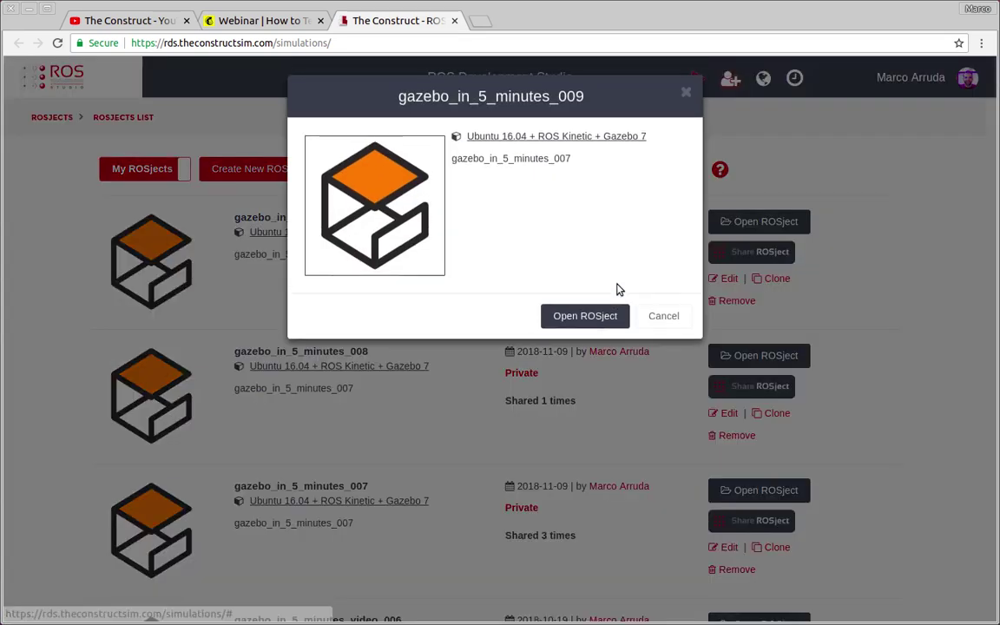
left_click(614, 316)
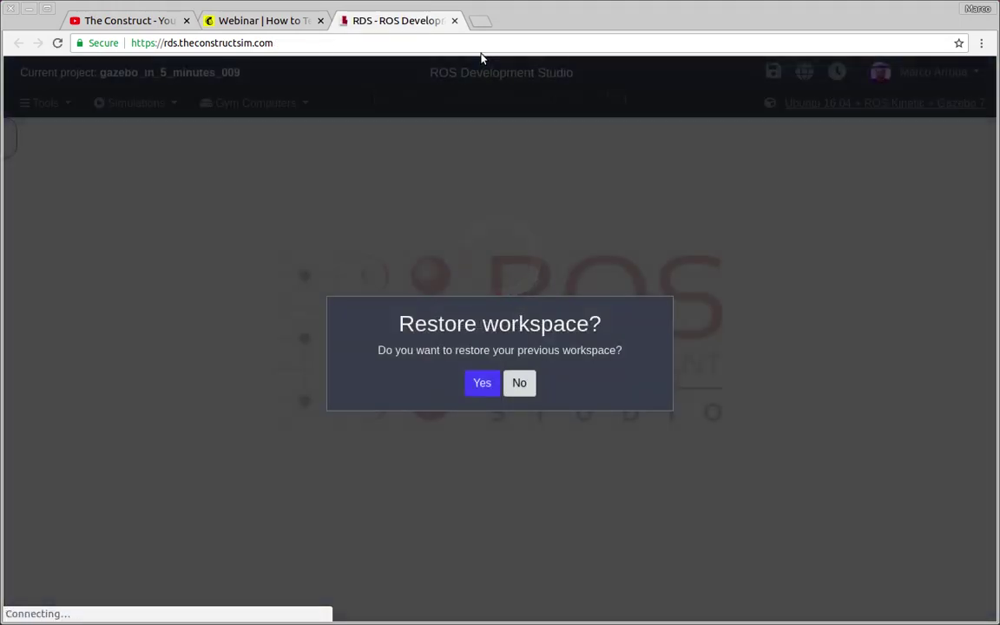
left_click(521, 384)
left_click(63, 102)
left_click(67, 179)
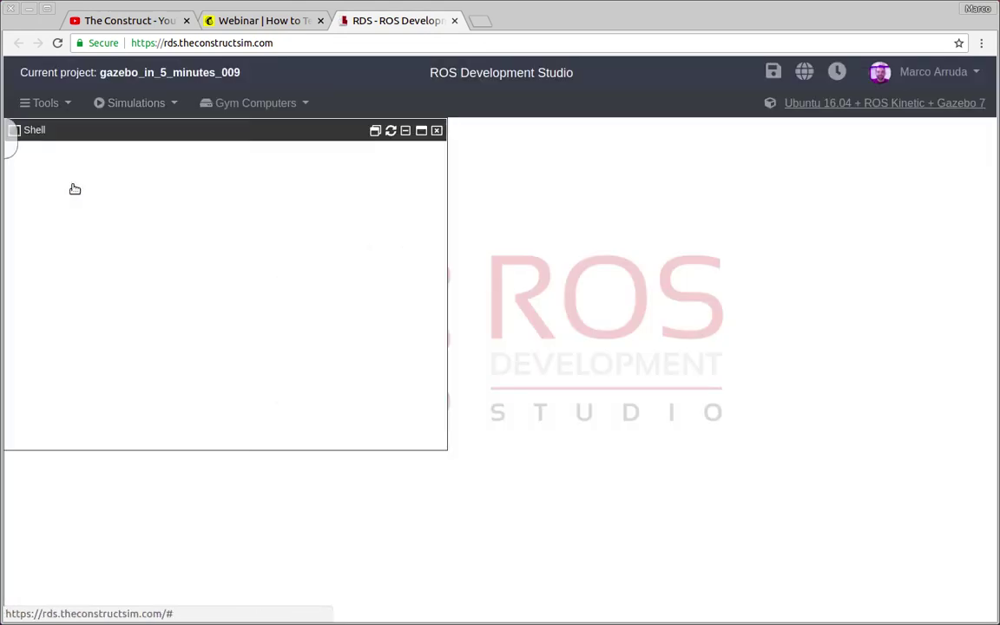
Close Jupyter Notebook, maximize the IDE showing rviz.launch, and bring the Shell forward.
left_click(437, 130)
left_click(47, 102)
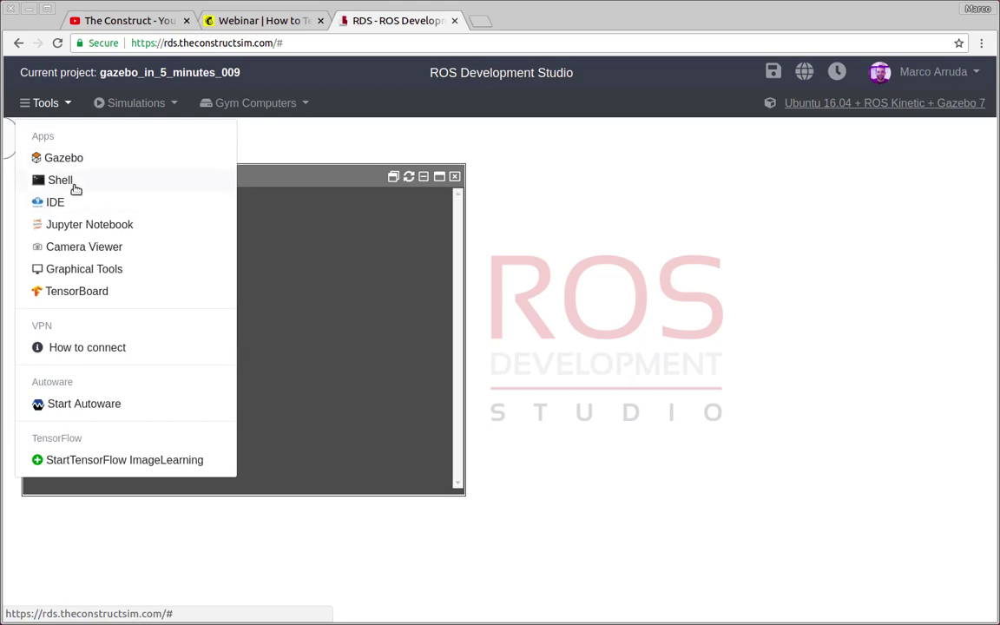
left_click(73, 202)
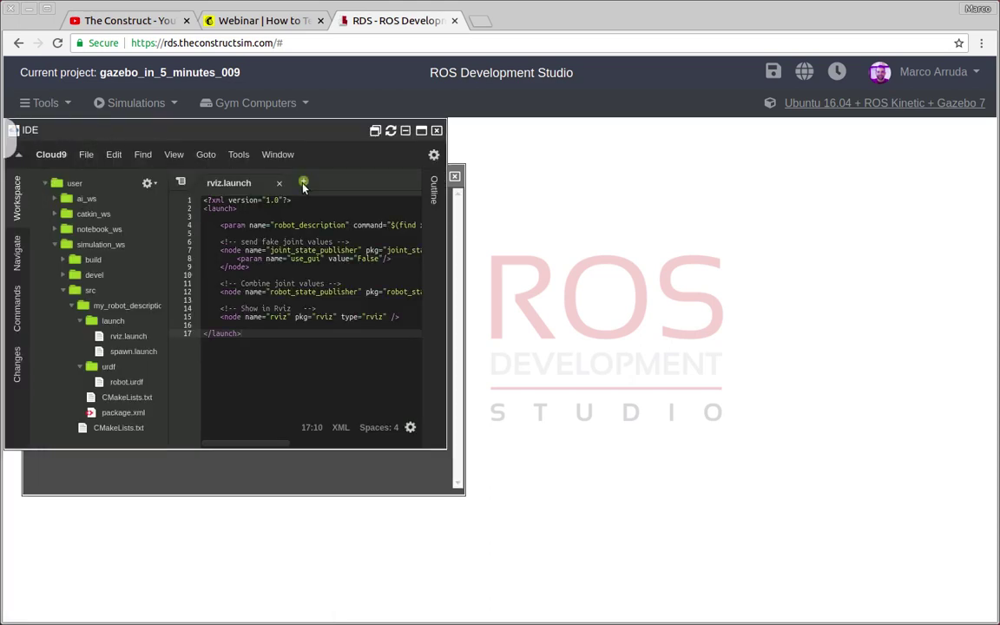
left_click(421, 131)
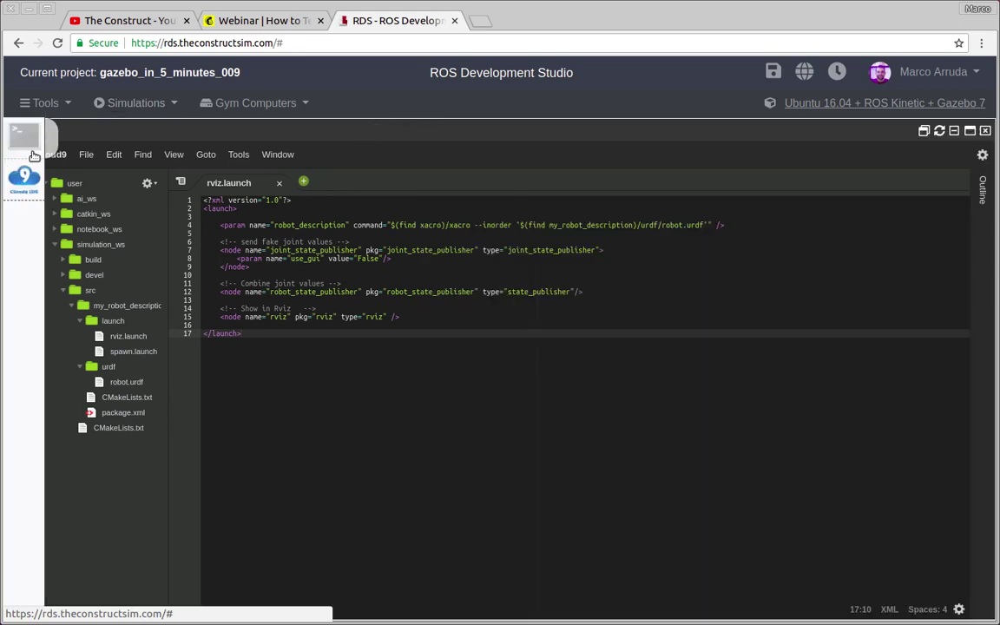
left_click(24, 135)
left_click_drag(184, 179, 234, 187)
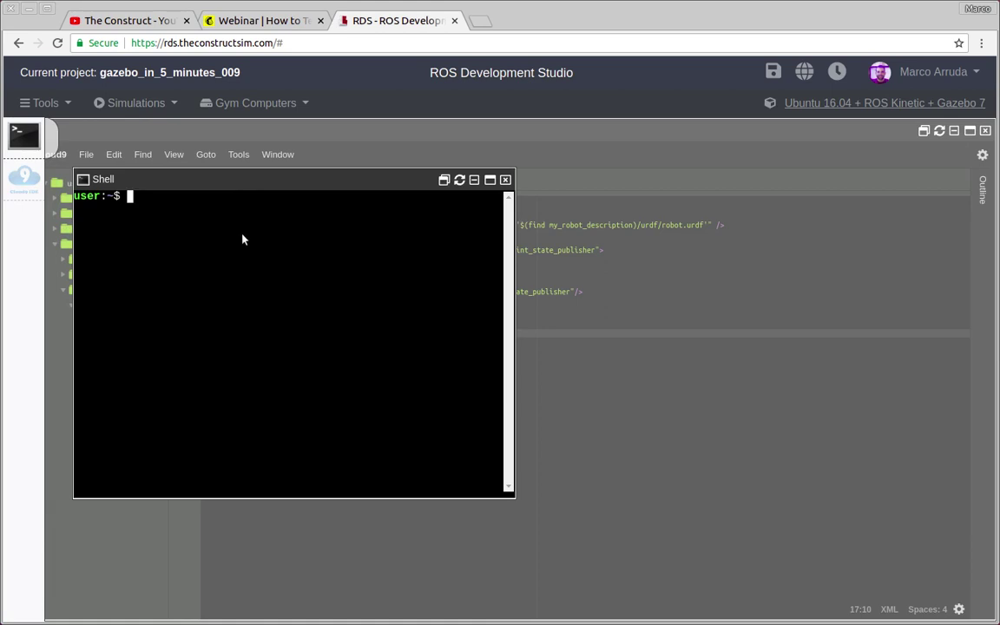
Run 'roslaunch my_robot_description rviz.launch' in the Shell using Tab completion.
type("rosla")
key("Tab")
type("my_ro")
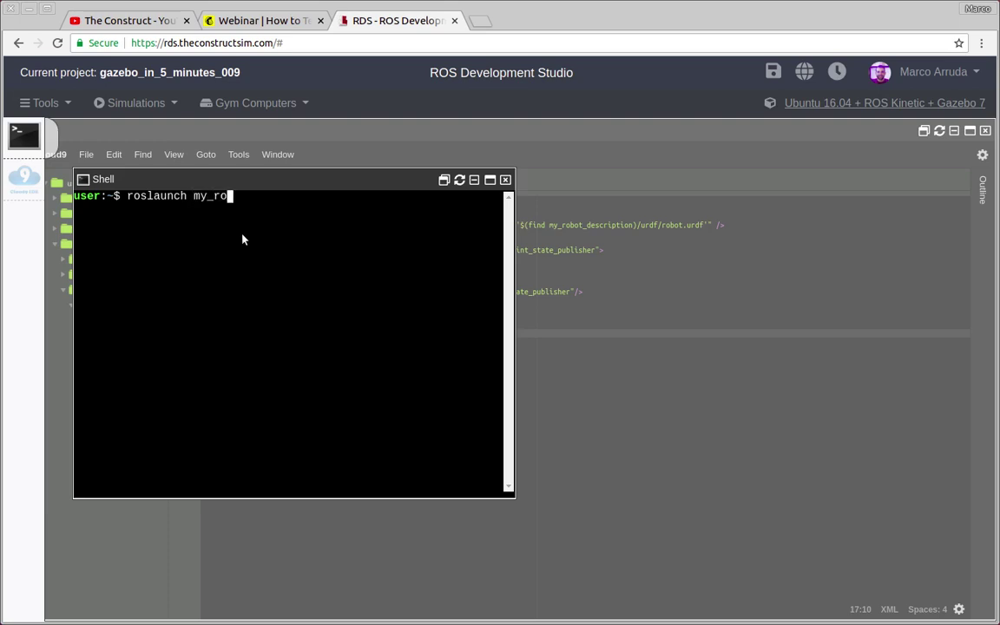
key("Tab")
type("r")
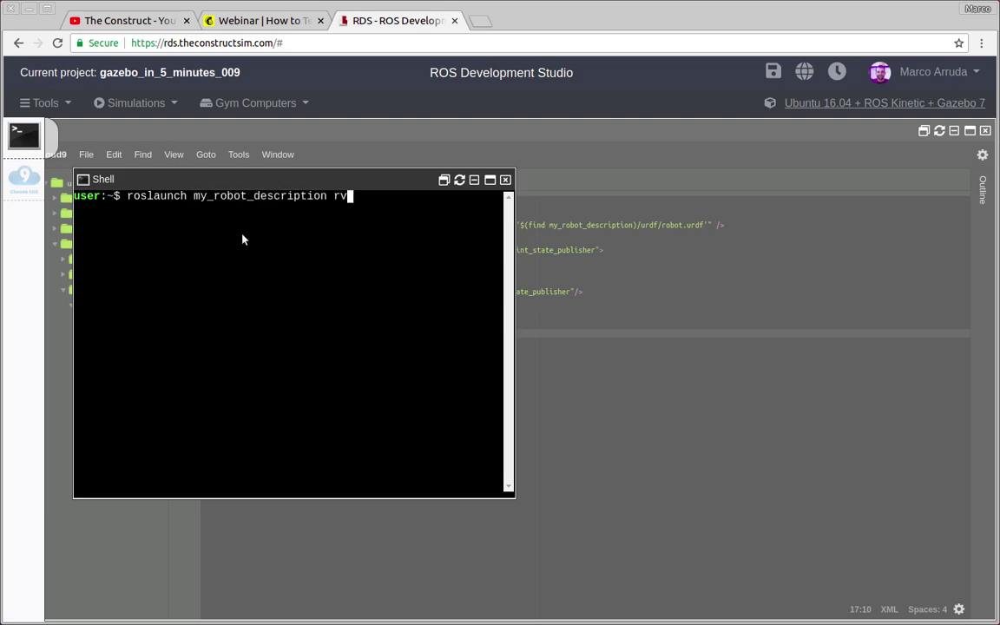
key("Tab")
key("Return")
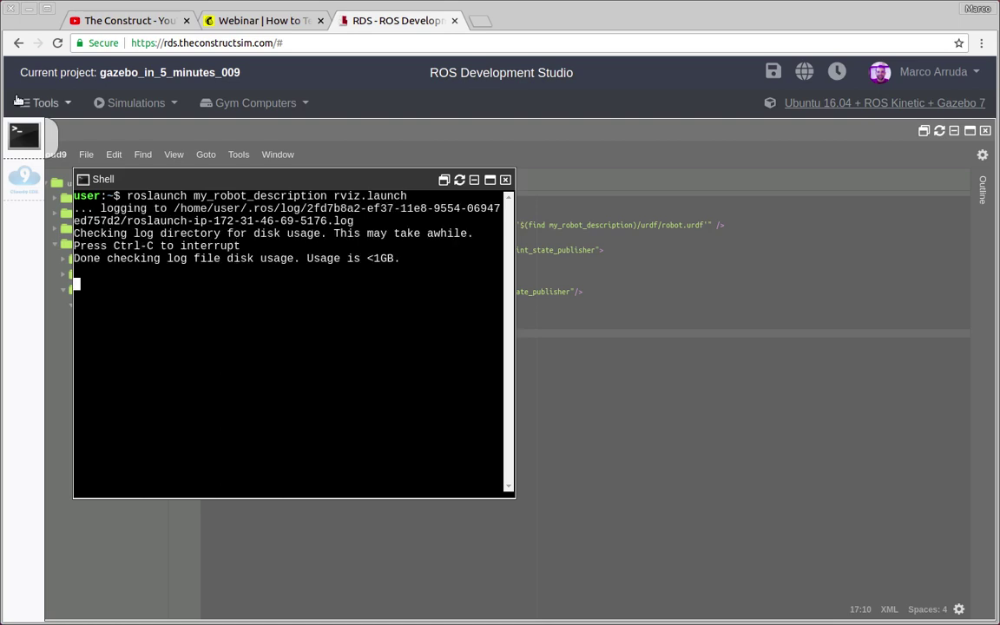
Open and log in to the maximized graphical tools desktop to show RViz.
left_click(57, 105)
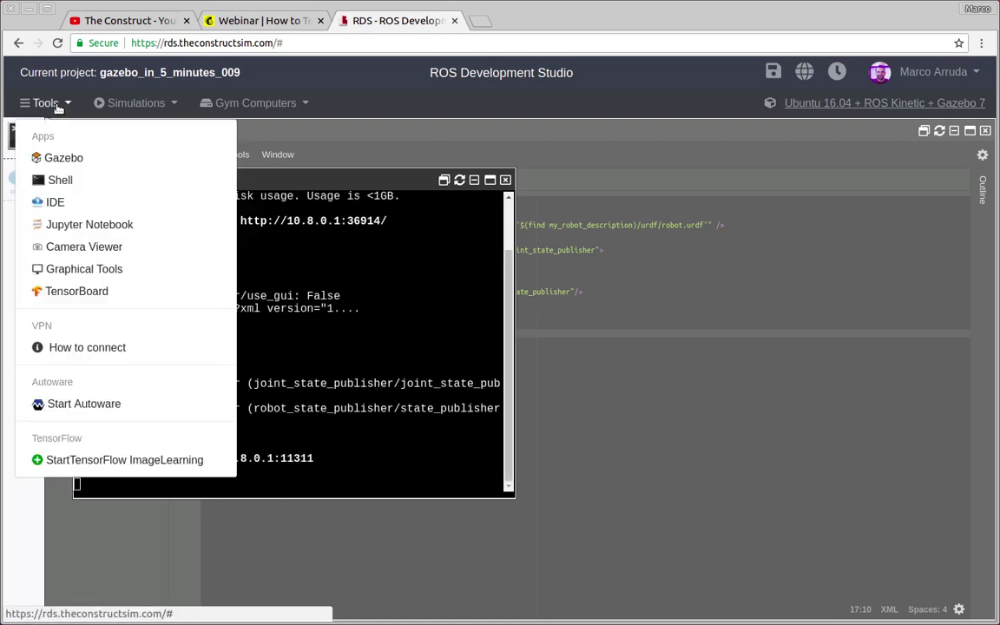
left_click(89, 271)
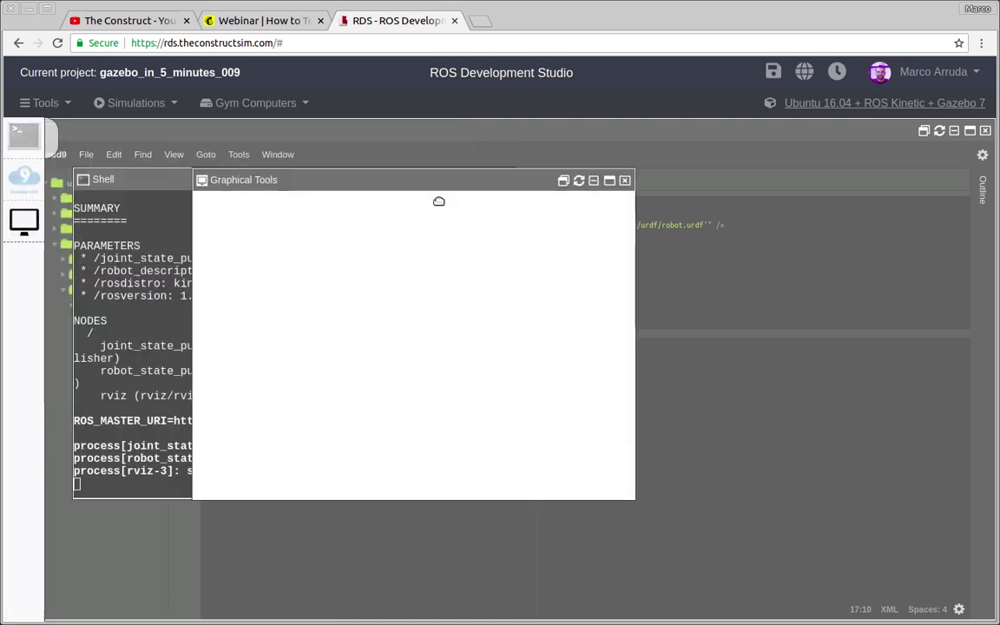
left_click(848, 208)
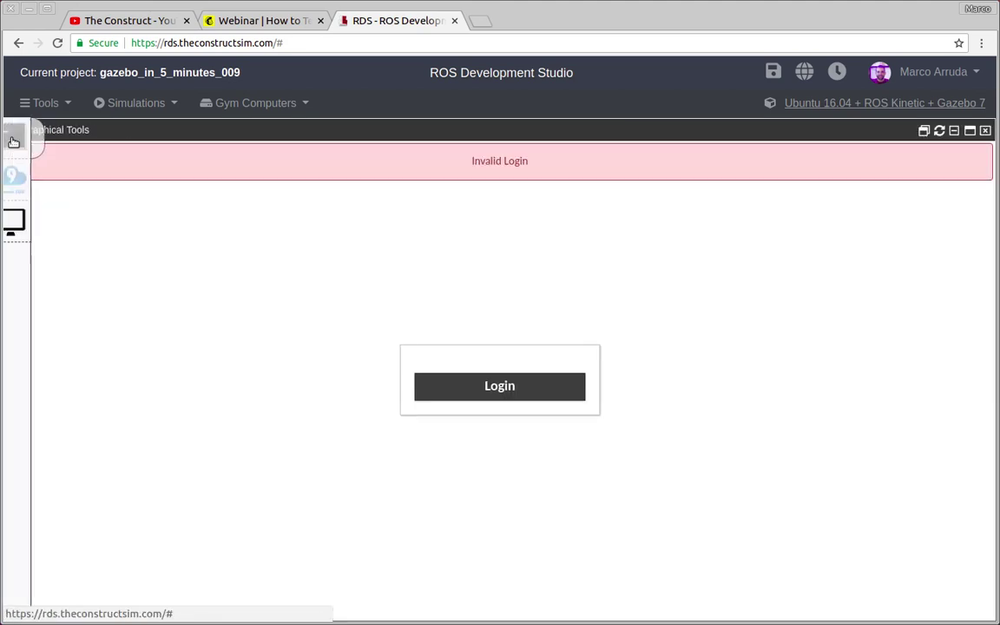
left_click(512, 386)
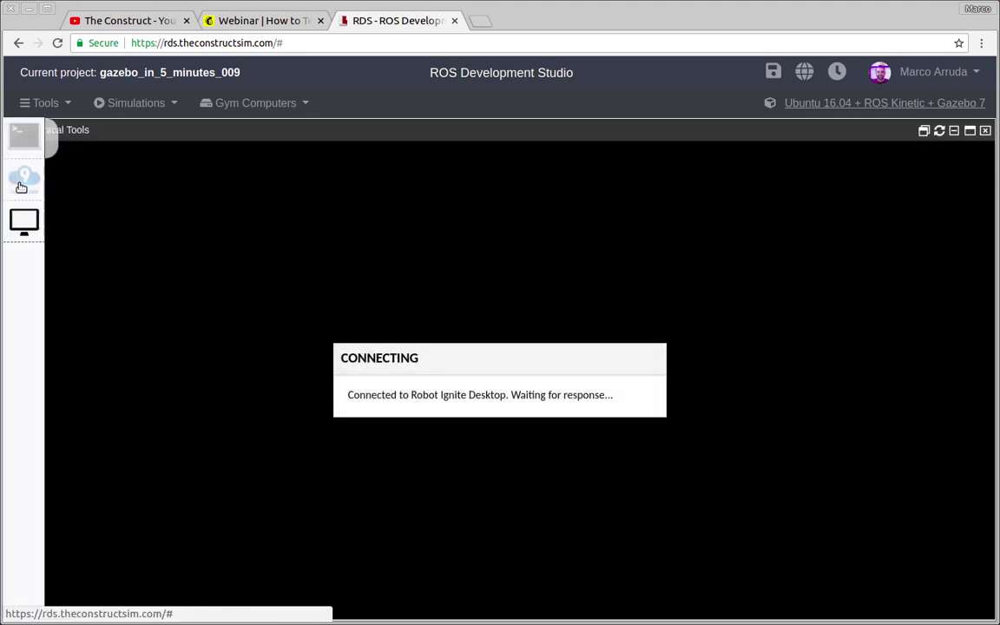
left_click(23, 135)
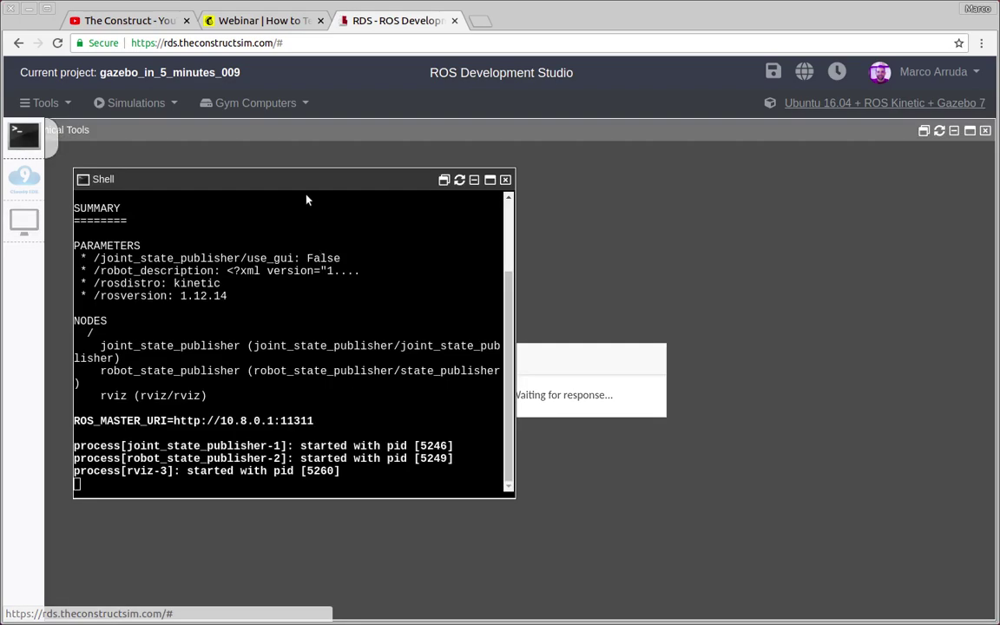
left_click_drag(270, 178, 257, 168)
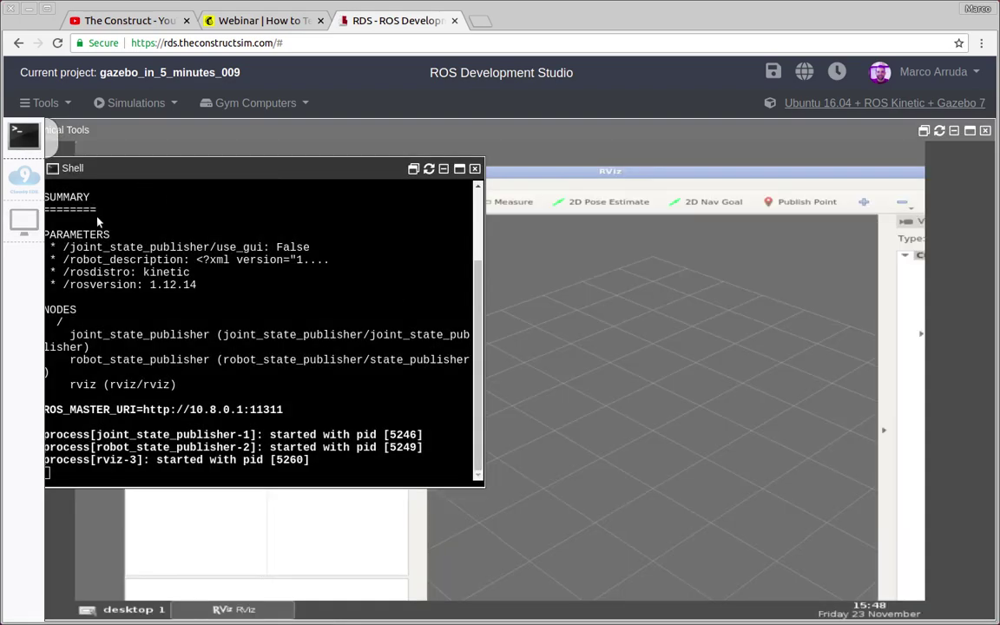
left_click(25, 221)
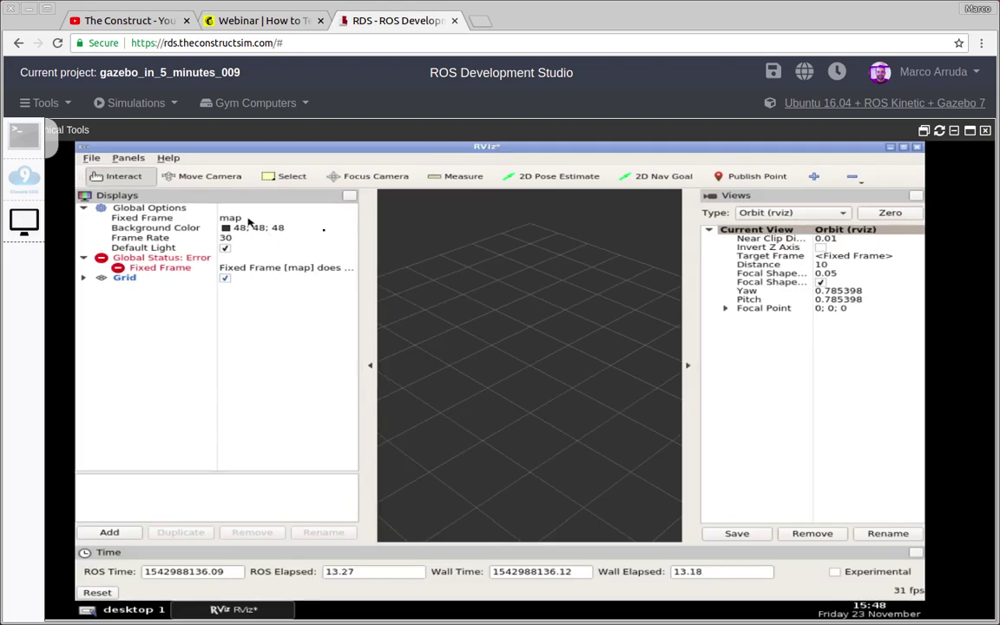
Set RViz's Fixed Frame to link_chassis.
left_click(291, 219)
left_click(348, 219)
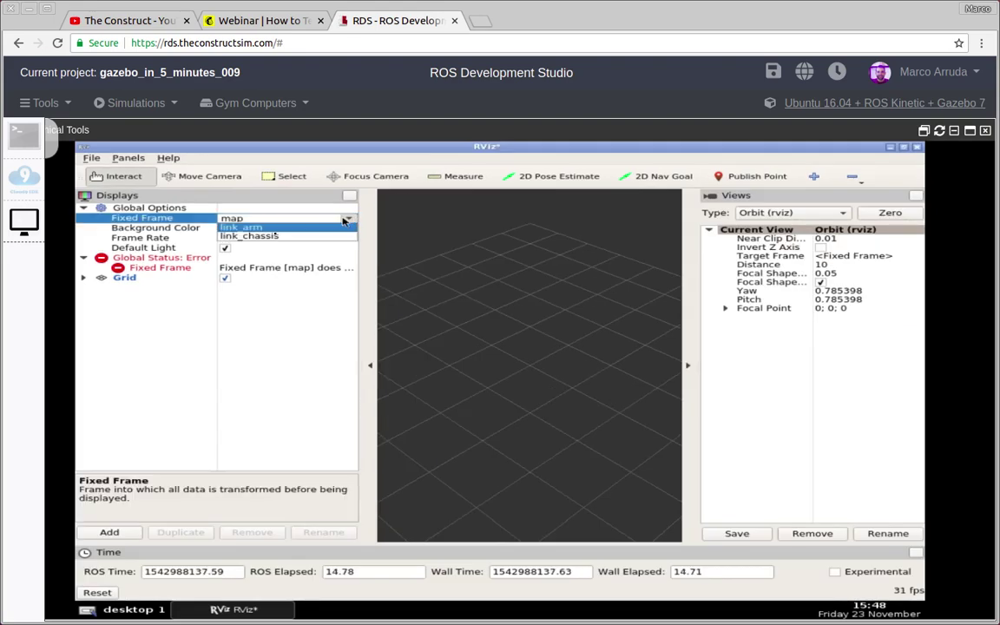
left_click(265, 236)
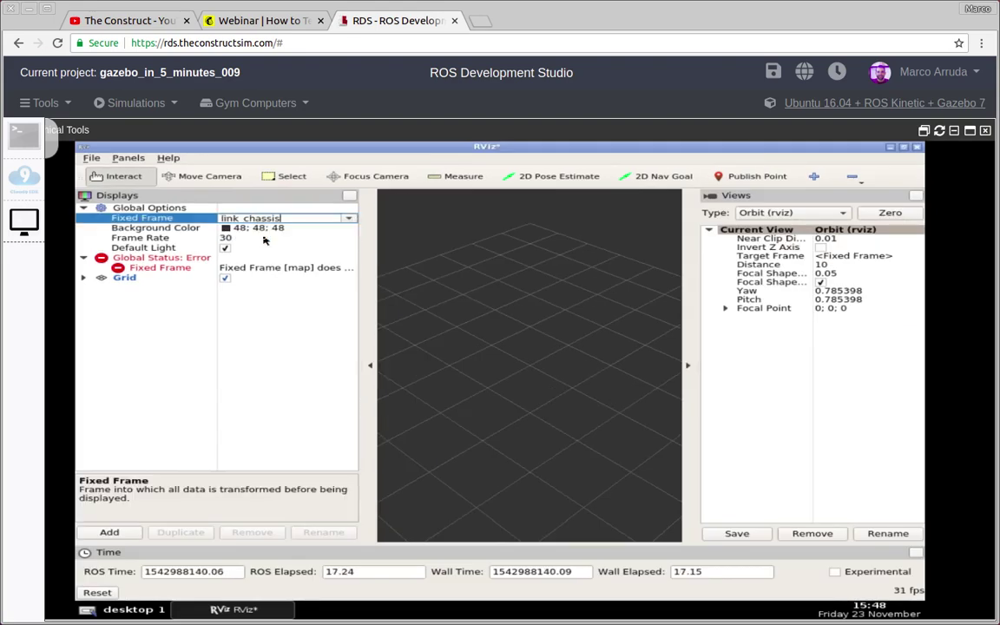
Add a RobotModel display by typing 'robotm' in the display type list.
left_click(113, 532)
left_click(367, 283)
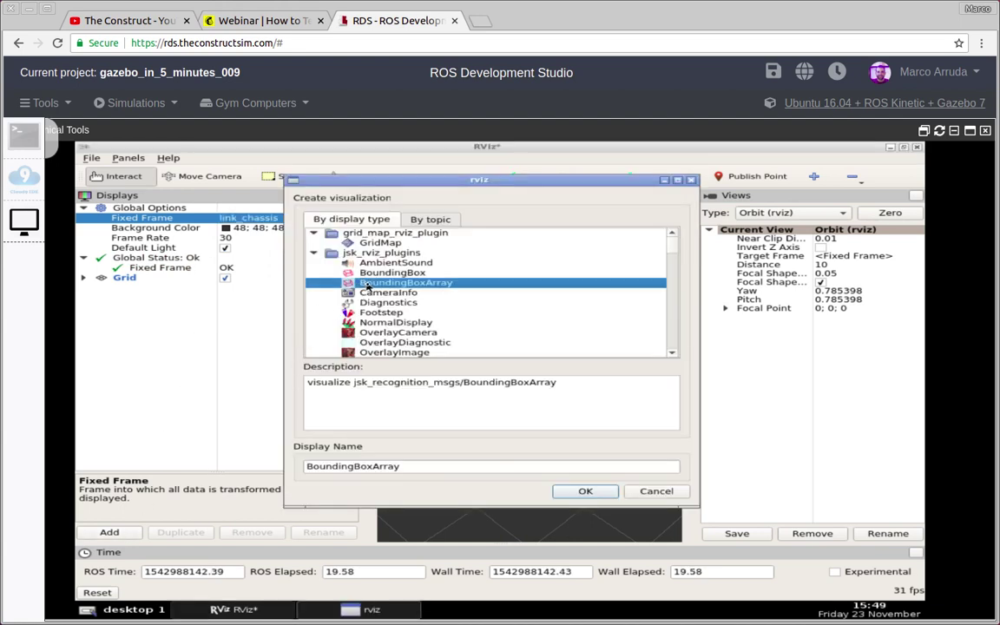
type("robotm")
key("Return")
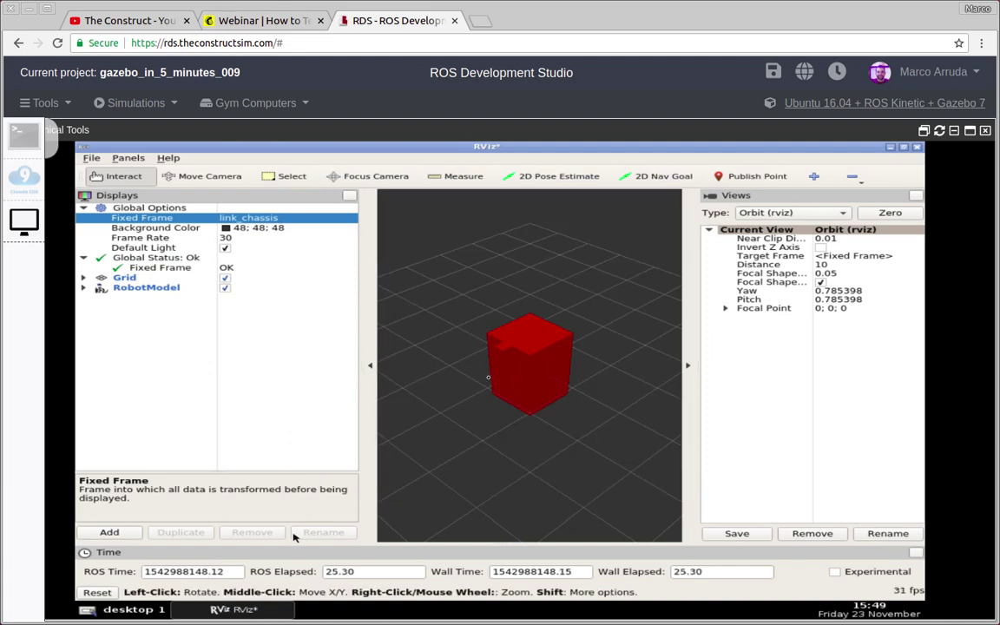
Expand the RobotModel display, toggle Visual Enabled off and on, and leave Update Interval at 0.
left_click(83, 287)
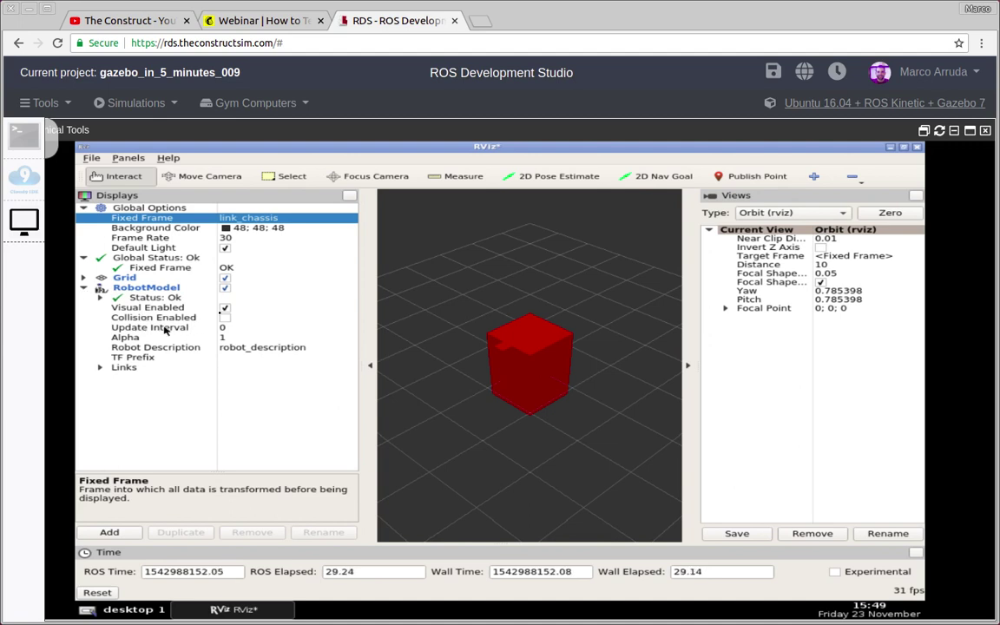
left_click(225, 308)
left_click(225, 308)
left_click(225, 325)
key("Return")
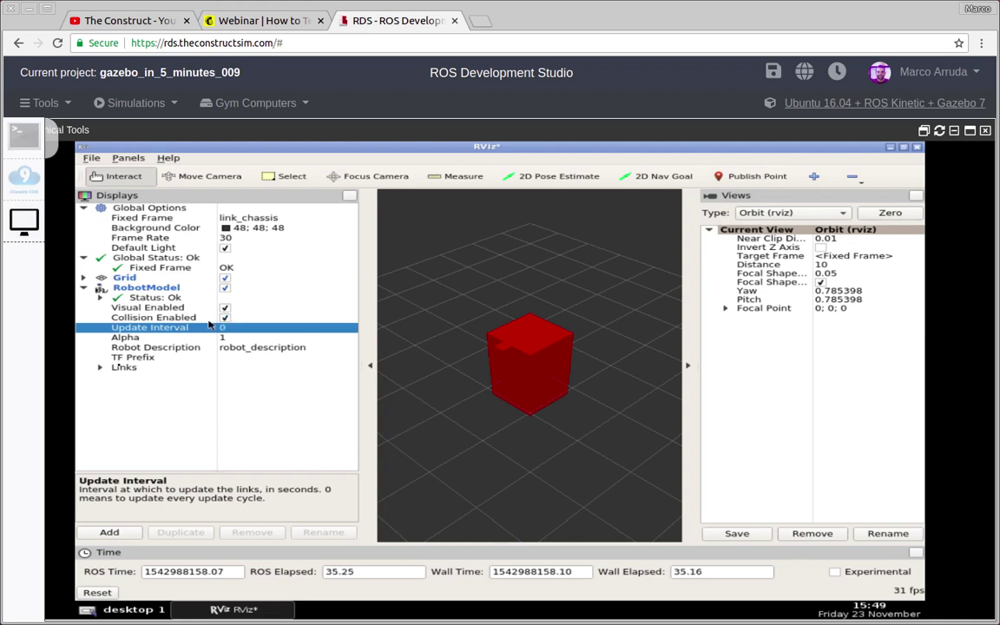
Expand the robot model's Links and the link_arm properties, scrolling down to view them.
left_click(100, 368)
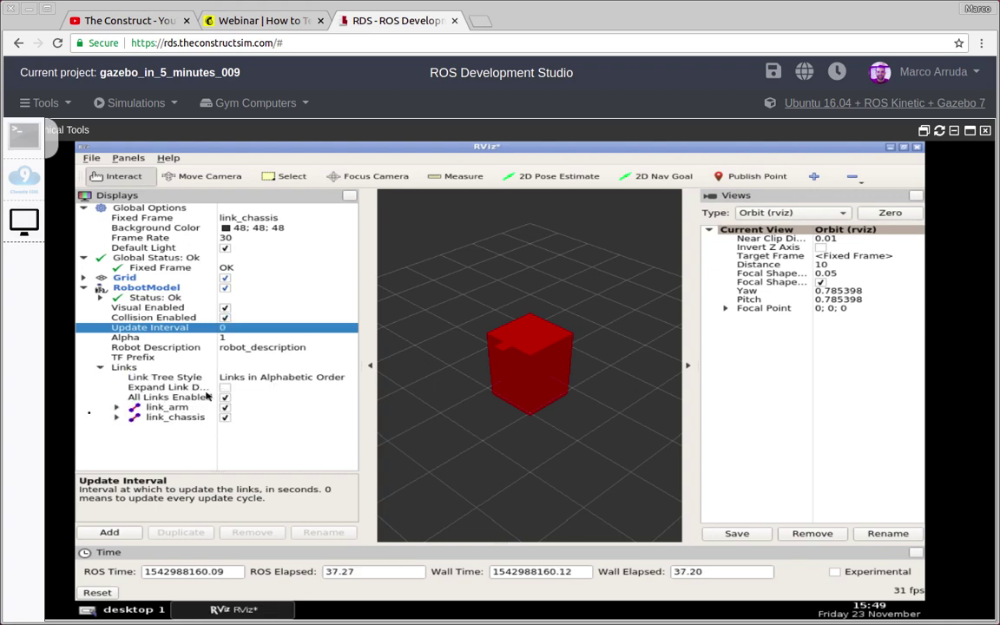
left_click(116, 407)
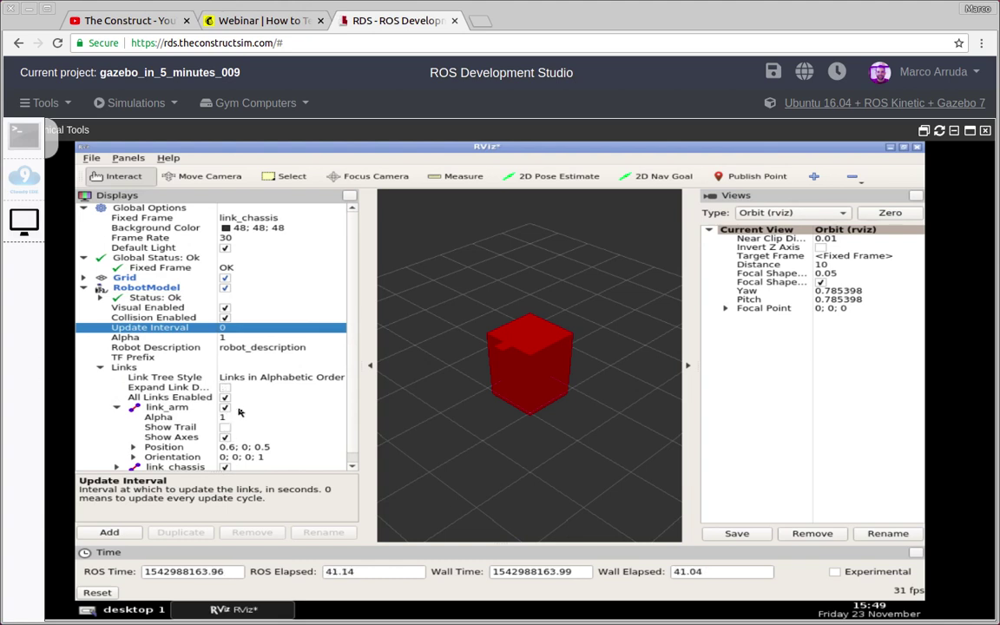
scroll(227, 434, "down", 1)
scroll(208, 429, "down", 2)
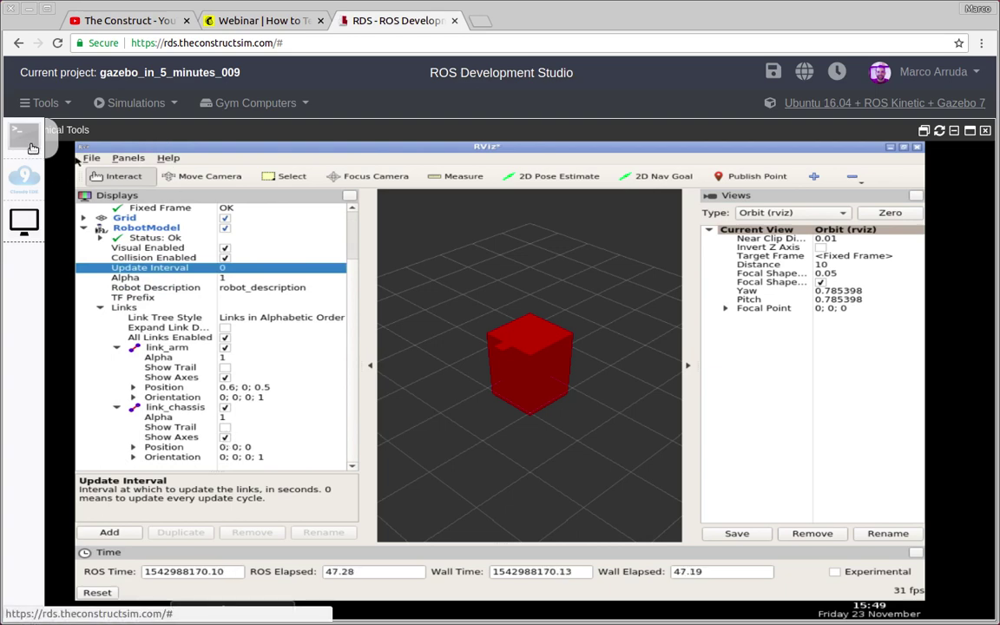
Open robot.urdf in the code editor, then stop and rerun the rviz.launch roslaunch.
left_click(26, 174)
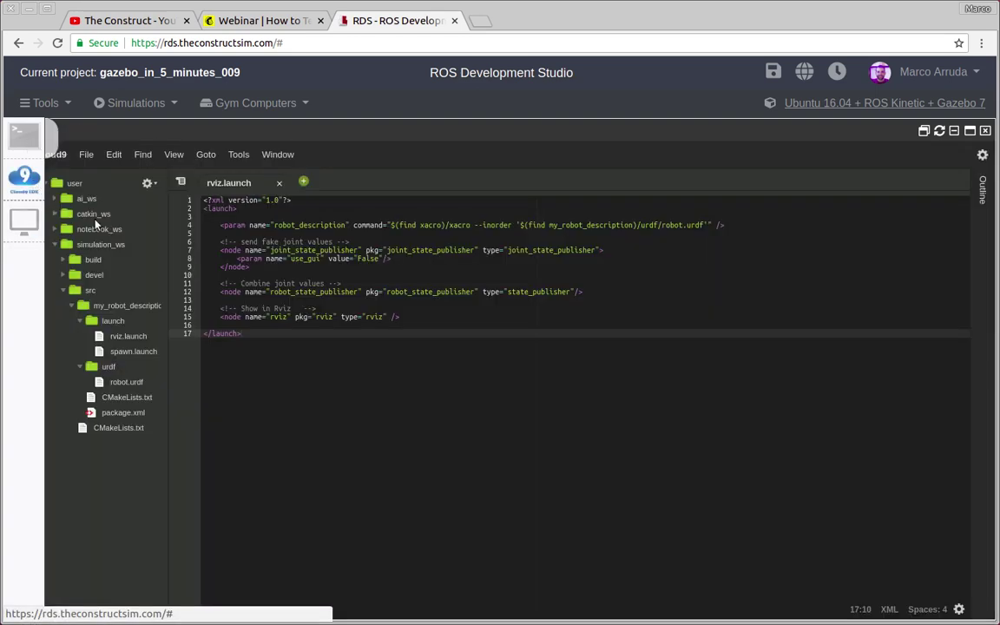
double_click(121, 381)
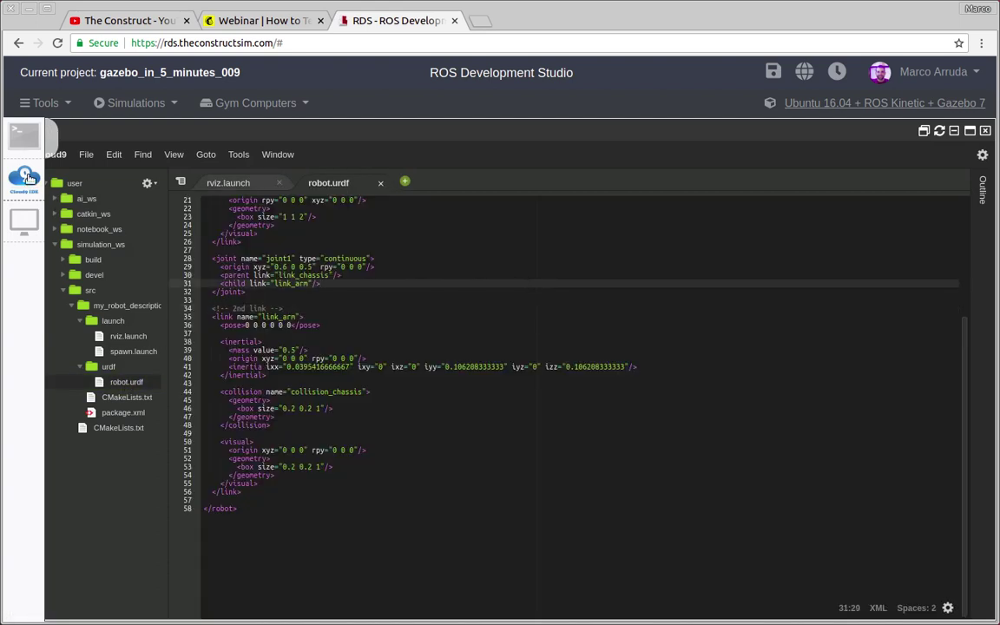
left_click(25, 135)
key("ctrl+c")
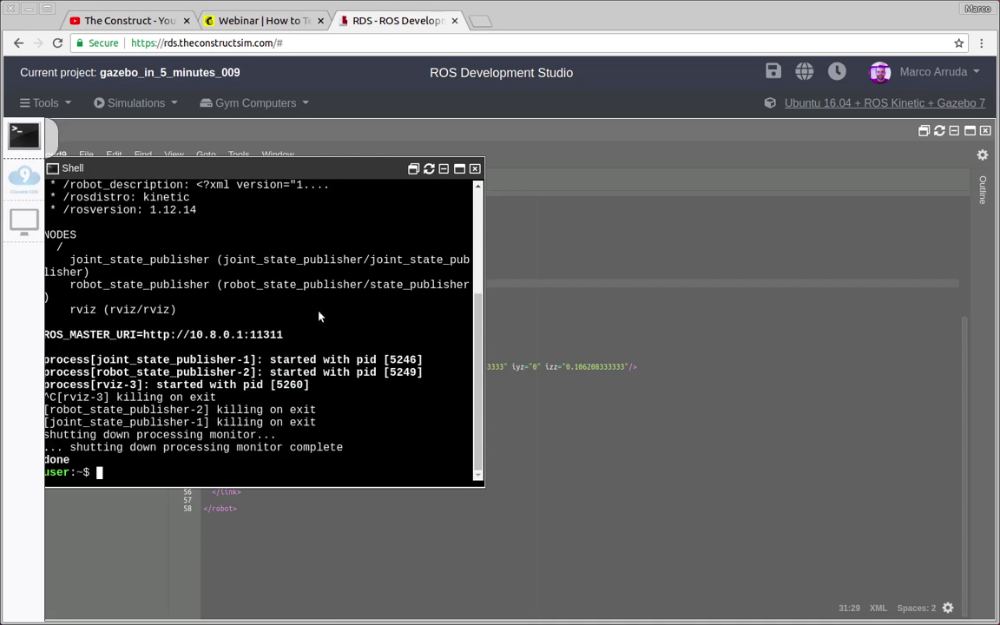
key("Up")
key("Return")
Maximize the relaunched RViz window and open its Fixed Frame dropdown.
left_click(24, 219)
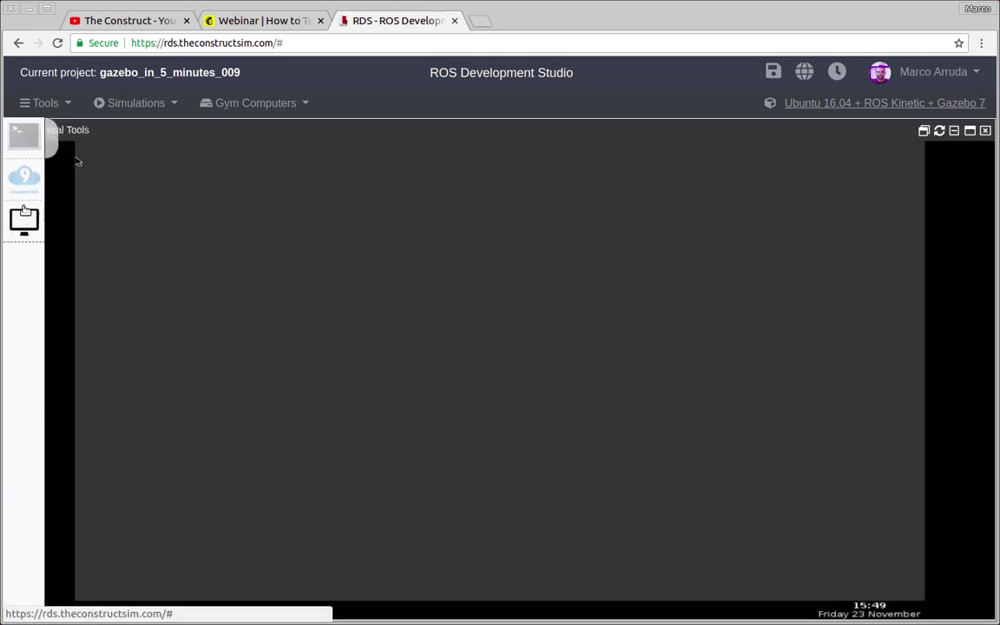
left_click(21, 132)
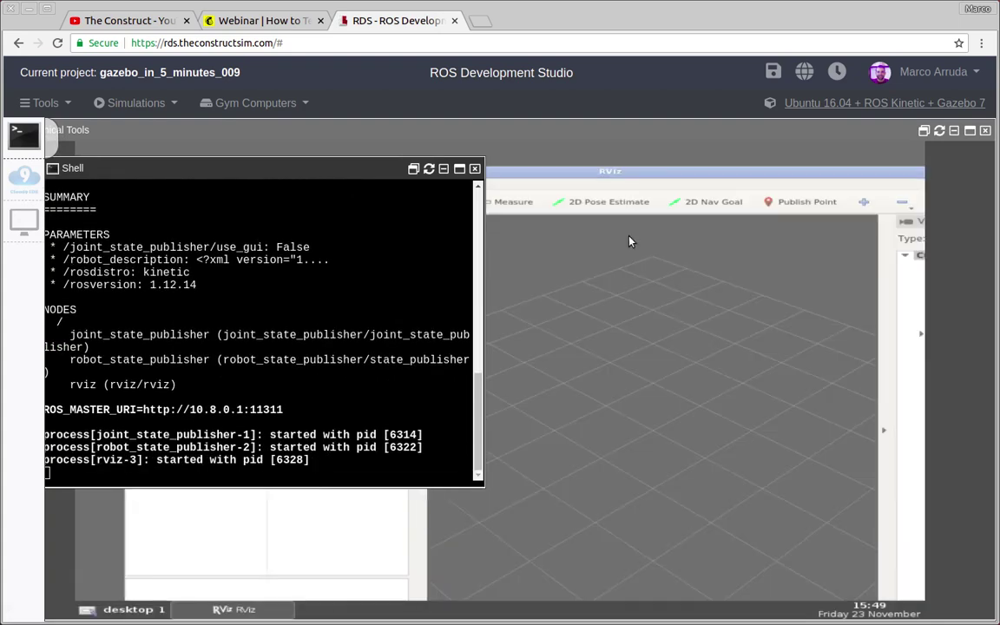
left_click(566, 211)
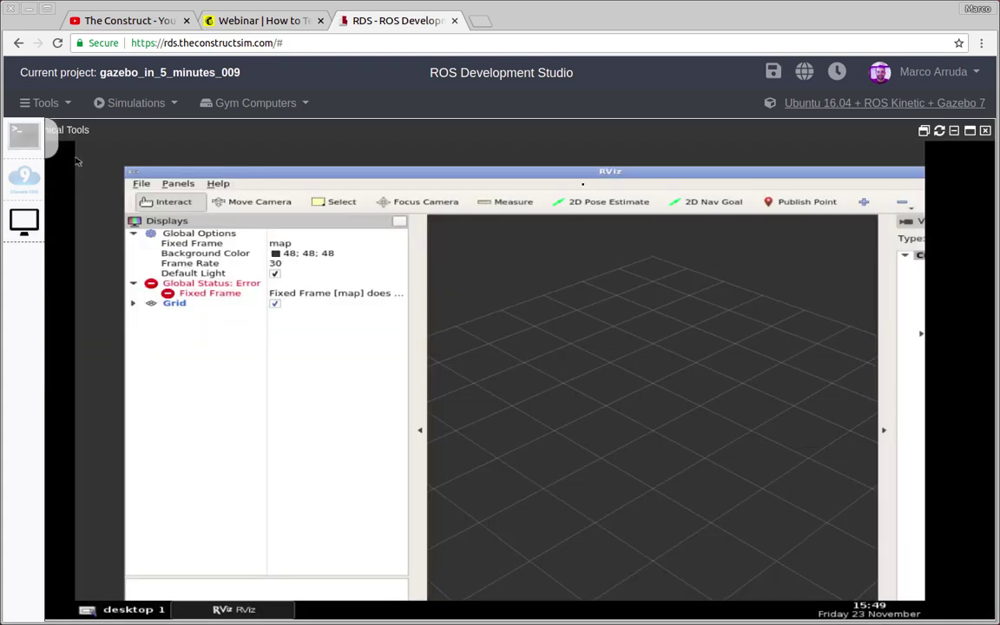
double_click(513, 180)
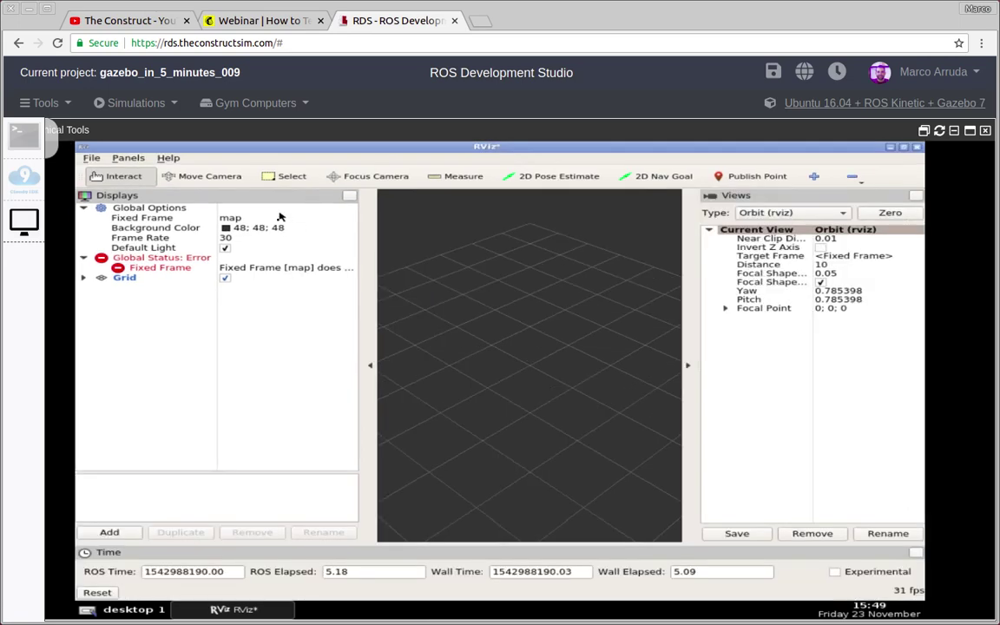
left_click(332, 217)
left_click(348, 218)
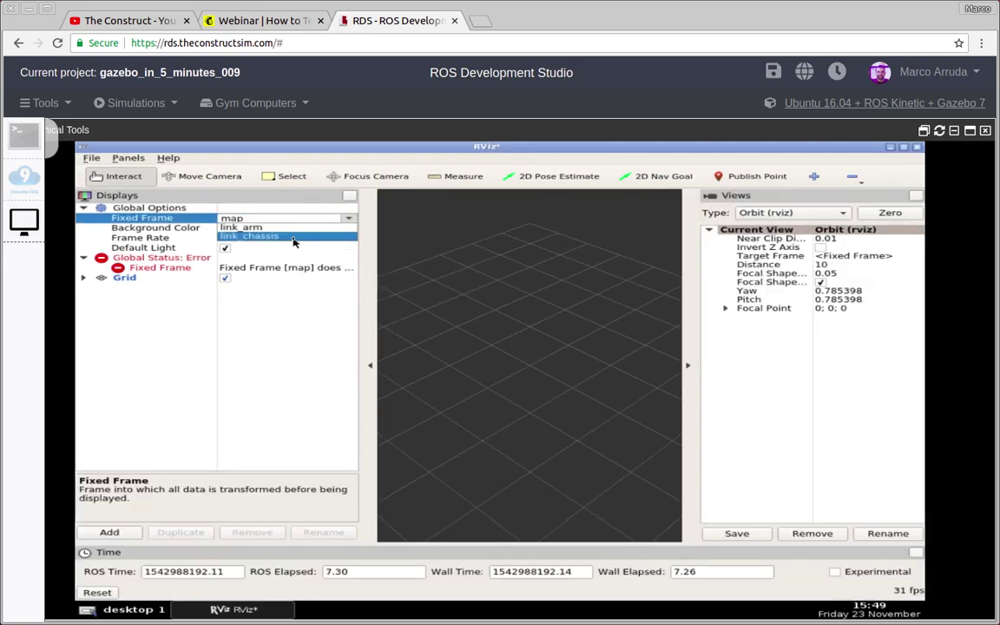
Choose link_chassis as the Fixed Frame and add RobotModel from the display type list.
left_click(260, 226)
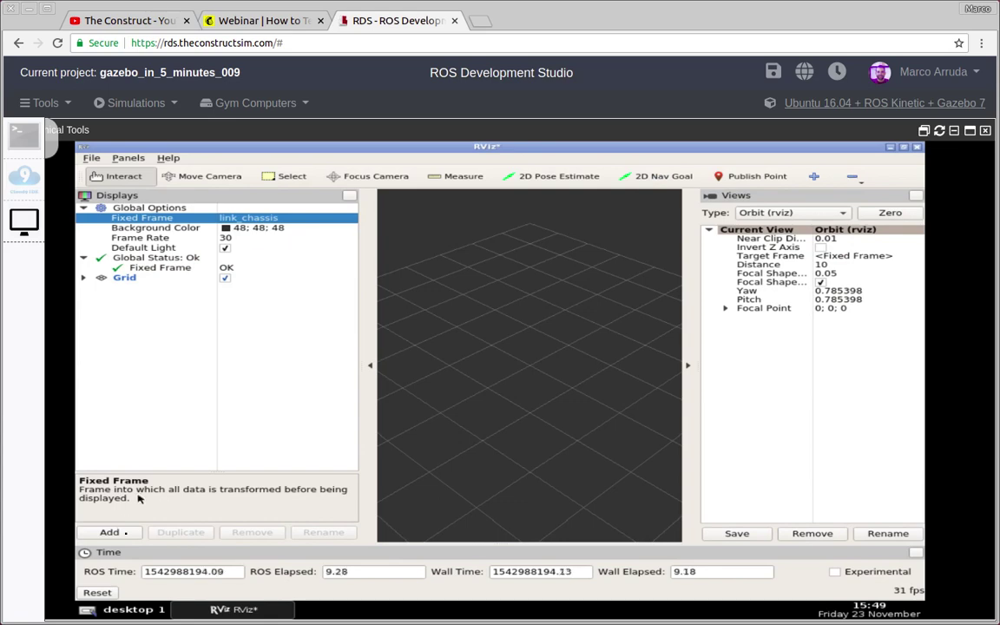
left_click(125, 533)
left_click(371, 293)
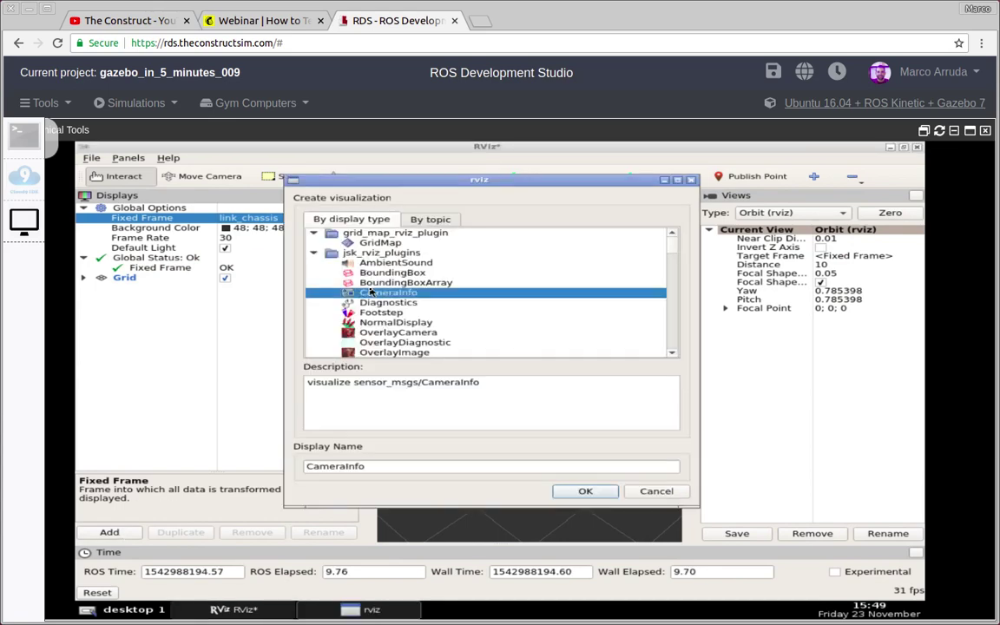
key("r")
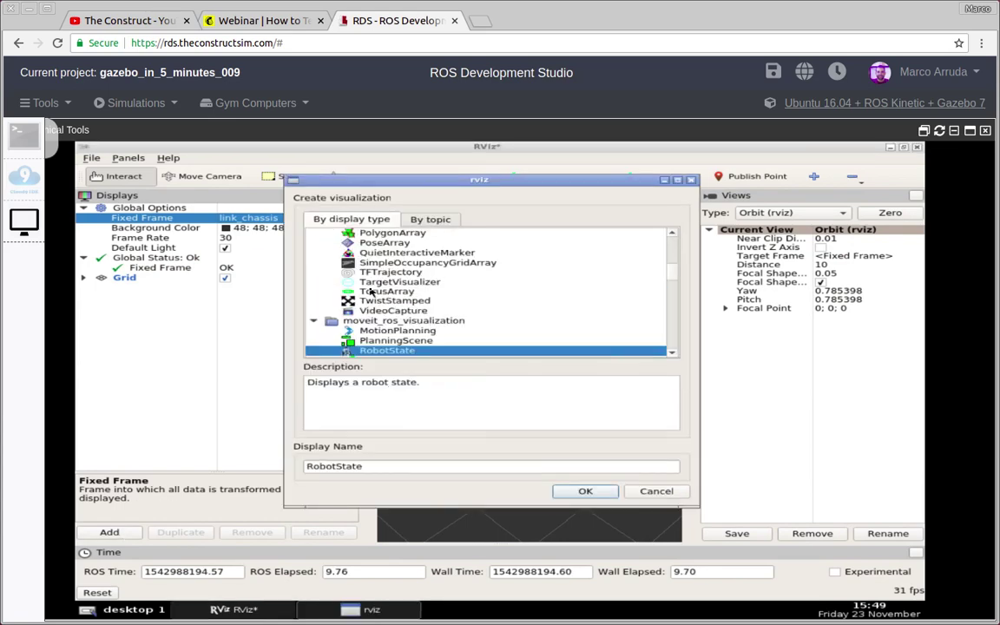
key("r")
key("r")
key("r")
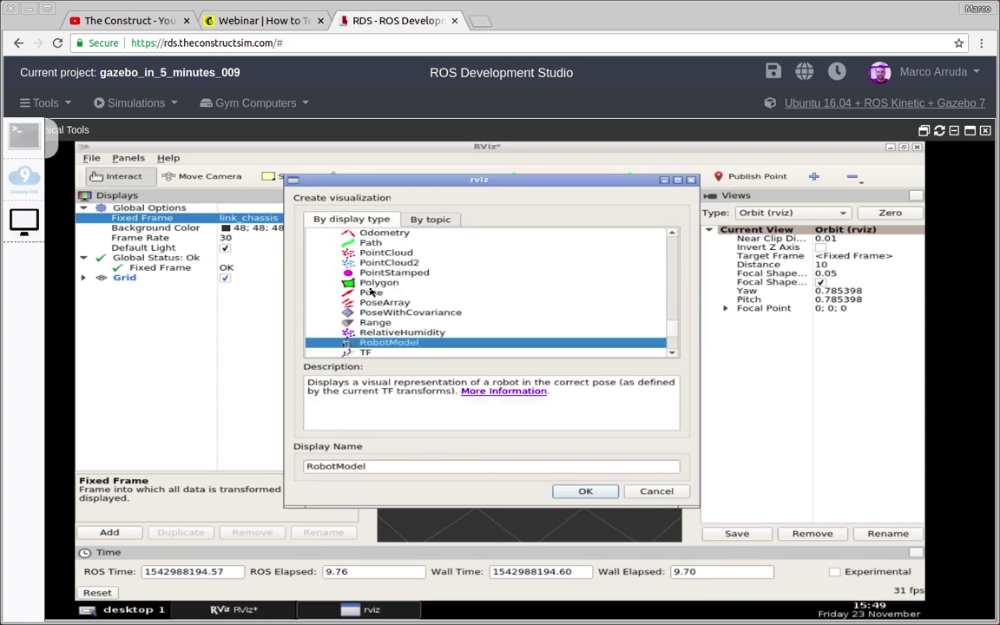
key("Return")
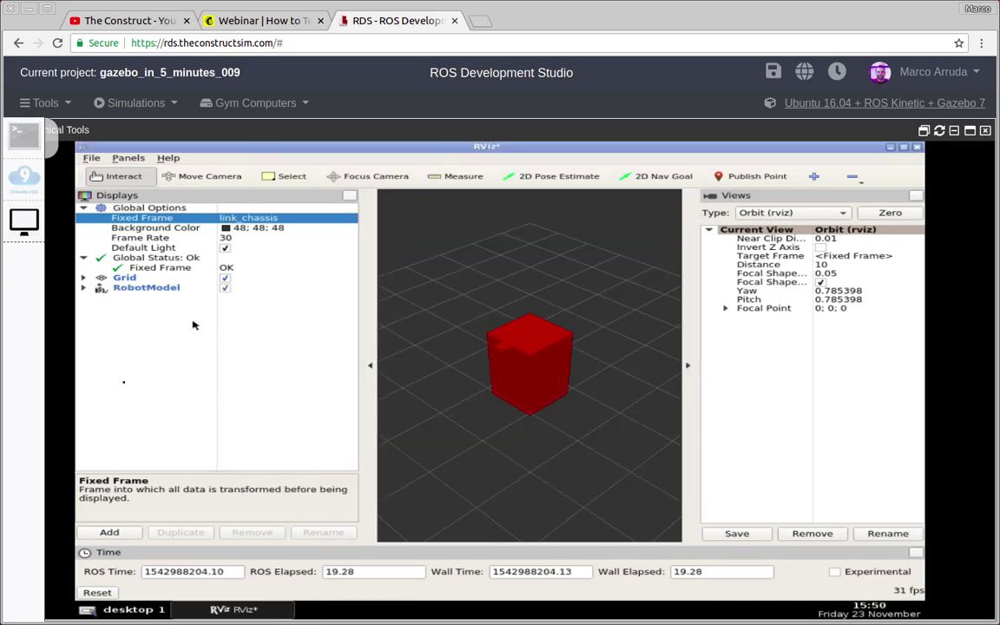
Tick Collision Enabled and Expand Link Details, and turn on Show Axes for link_arm.
left_click(83, 288)
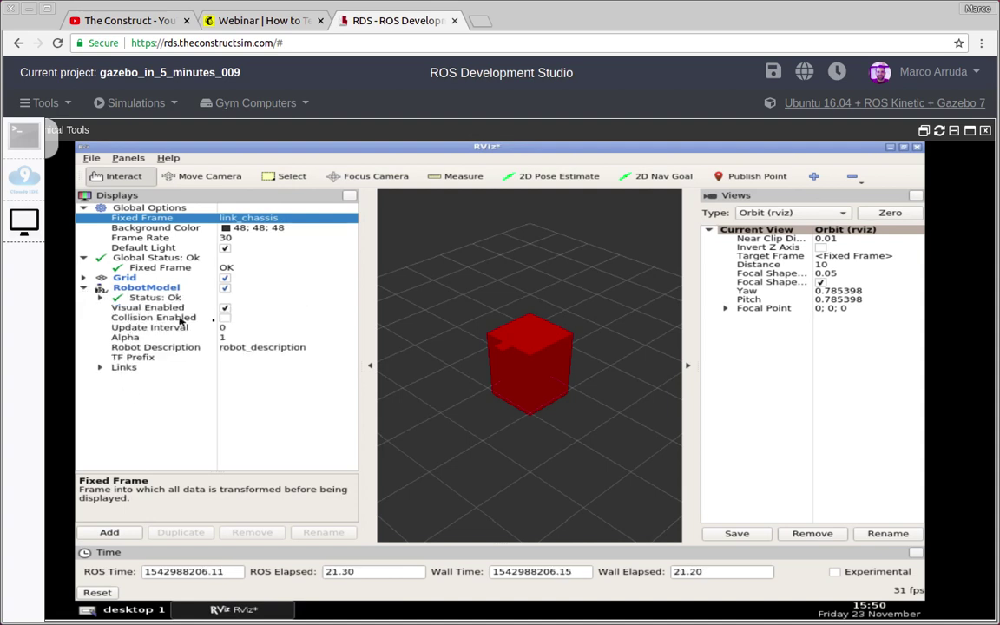
left_click(225, 317)
left_click(99, 368)
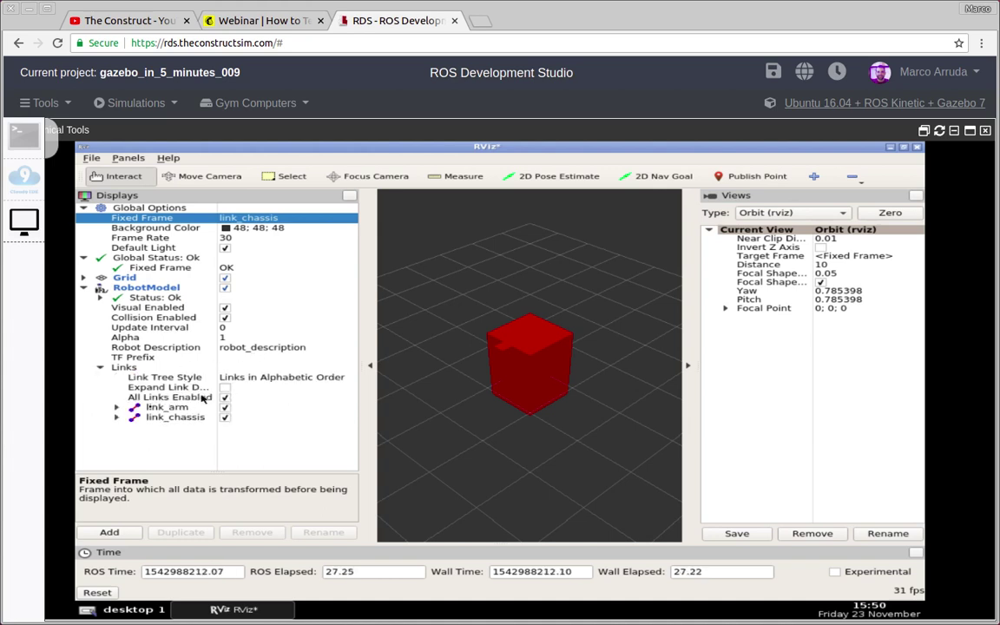
left_click(225, 387)
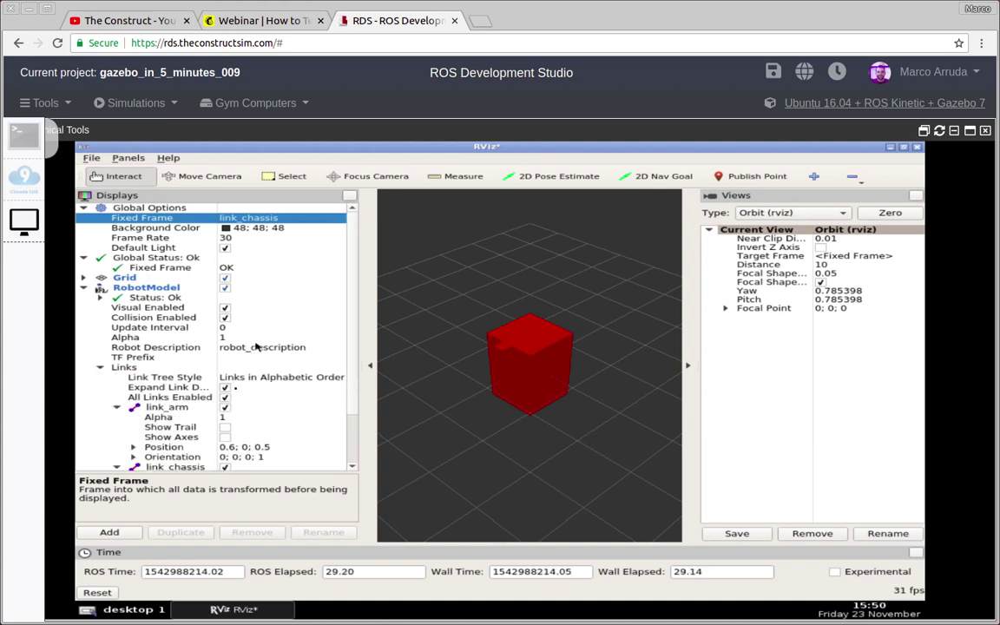
scroll(243, 365, "down", 2)
left_click(224, 377)
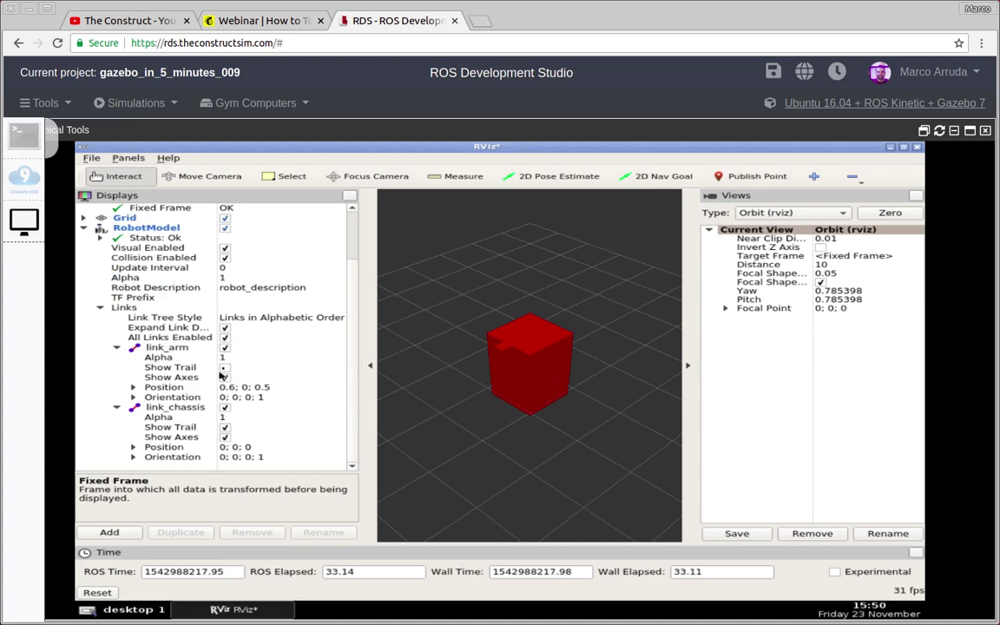
left_click(223, 368)
Start saving the config as a new file and browse to simulation_ws/src/my_robot_description.
left_click(90, 159)
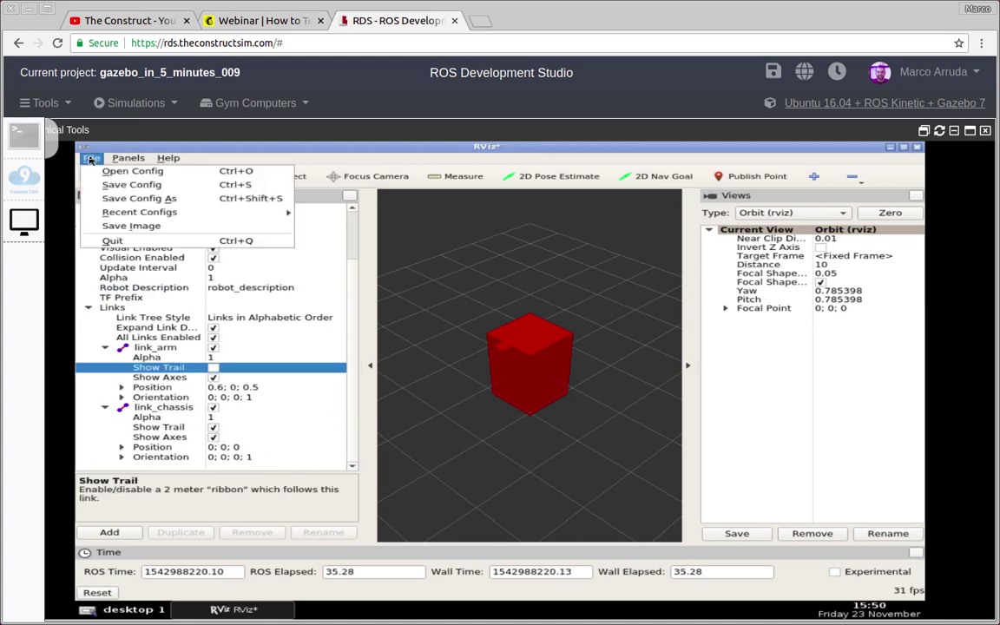
left_click(139, 203)
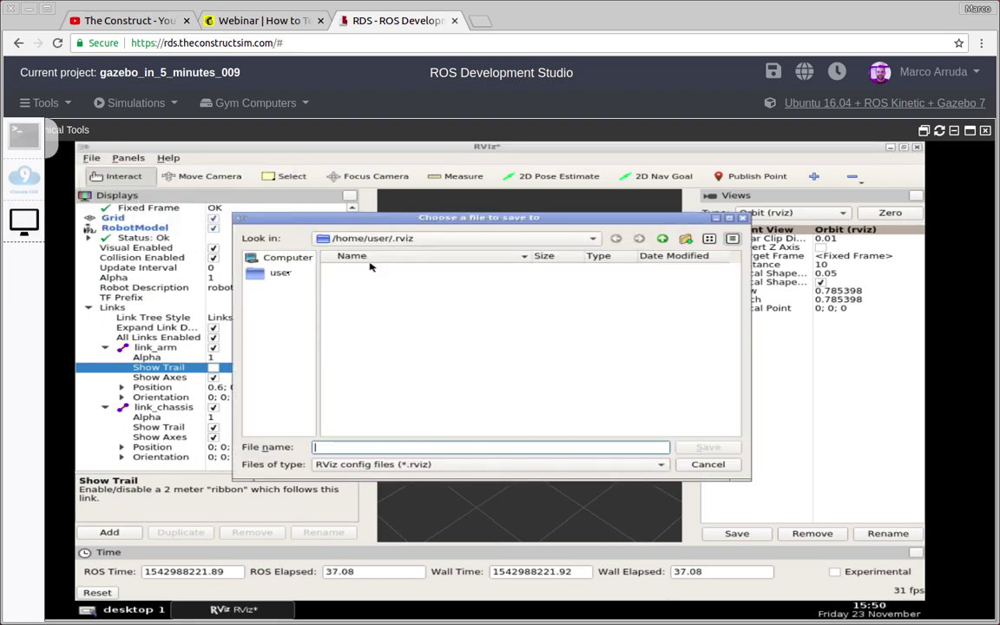
left_click(276, 273)
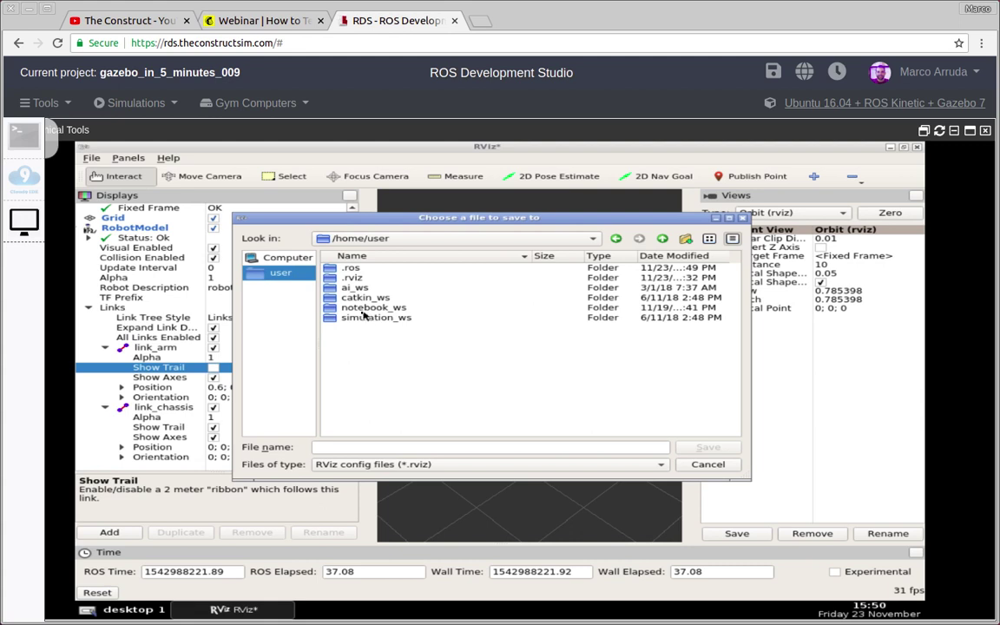
double_click(363, 318)
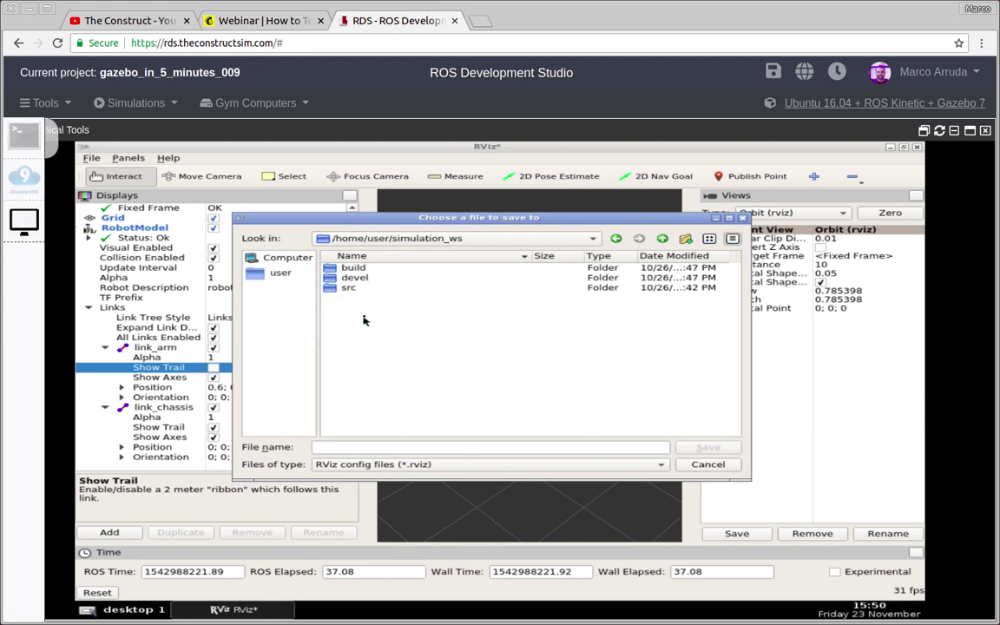
double_click(348, 287)
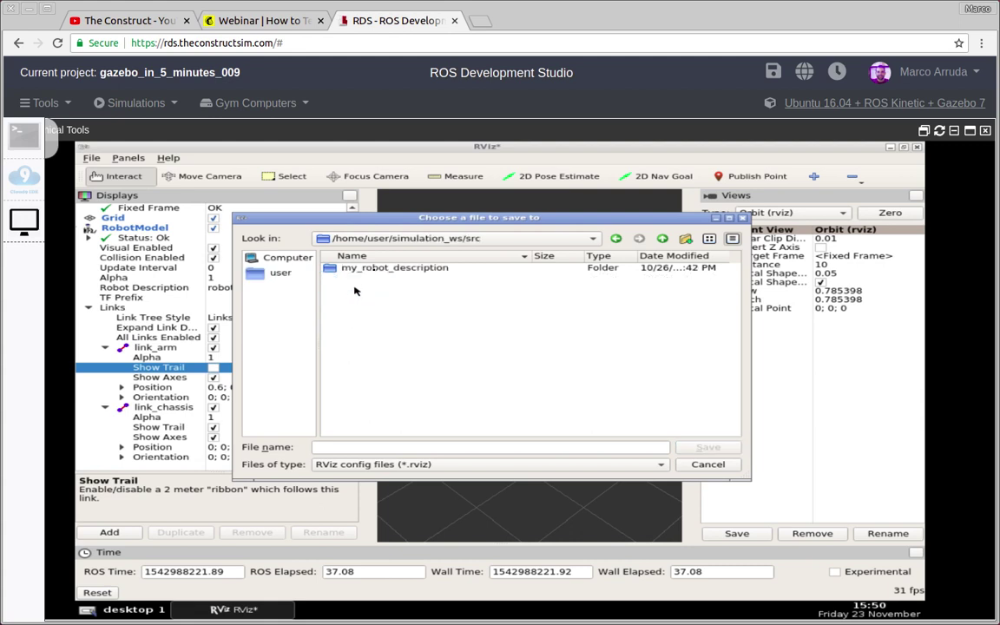
double_click(373, 271)
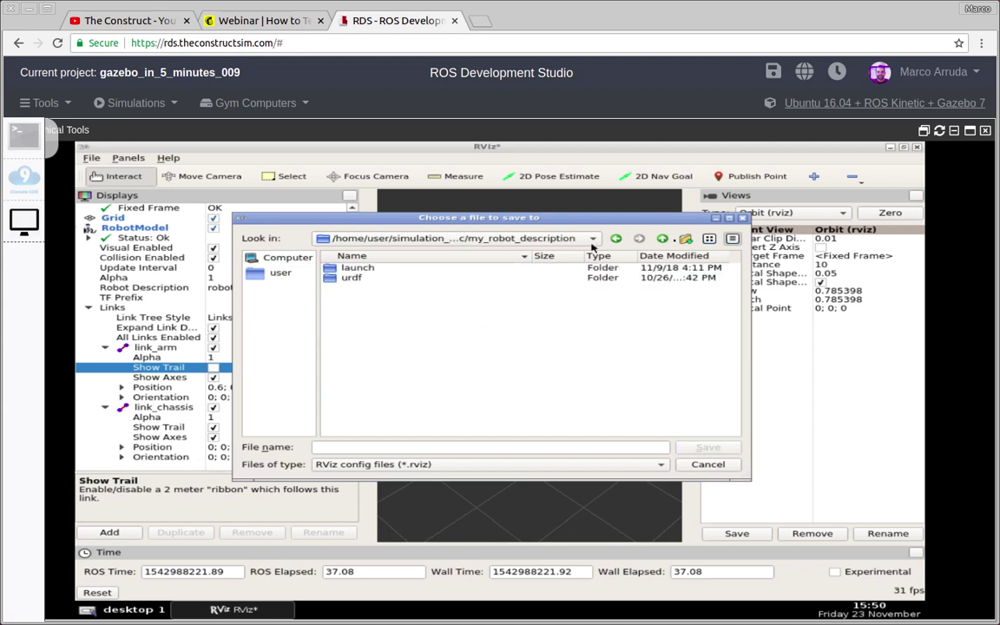
Create an rviz folder there and save the config inside it as robotmodel.rviz.
left_click(685, 238)
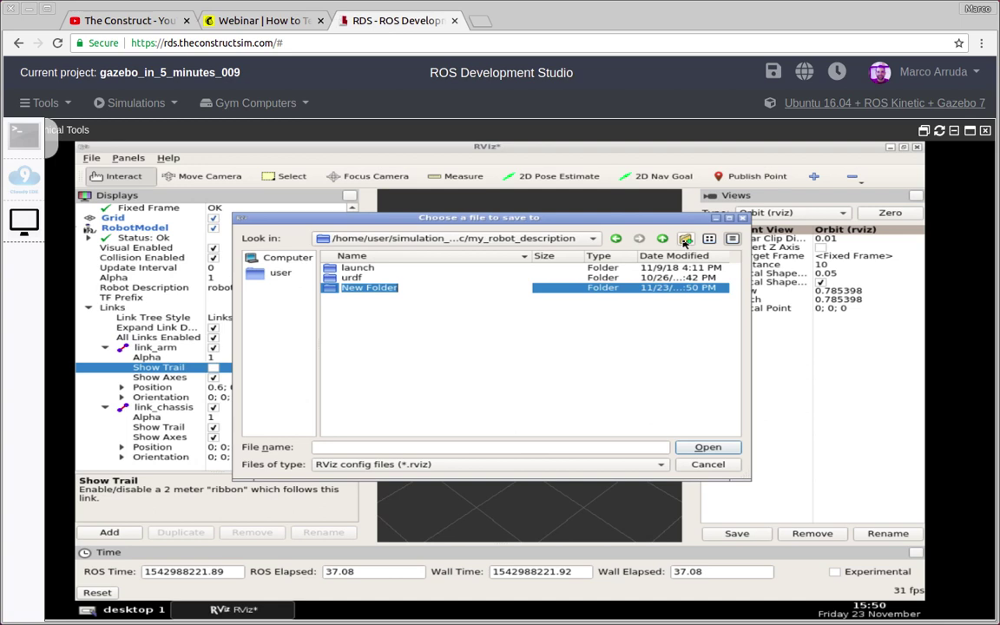
type("rviz")
key("Return")
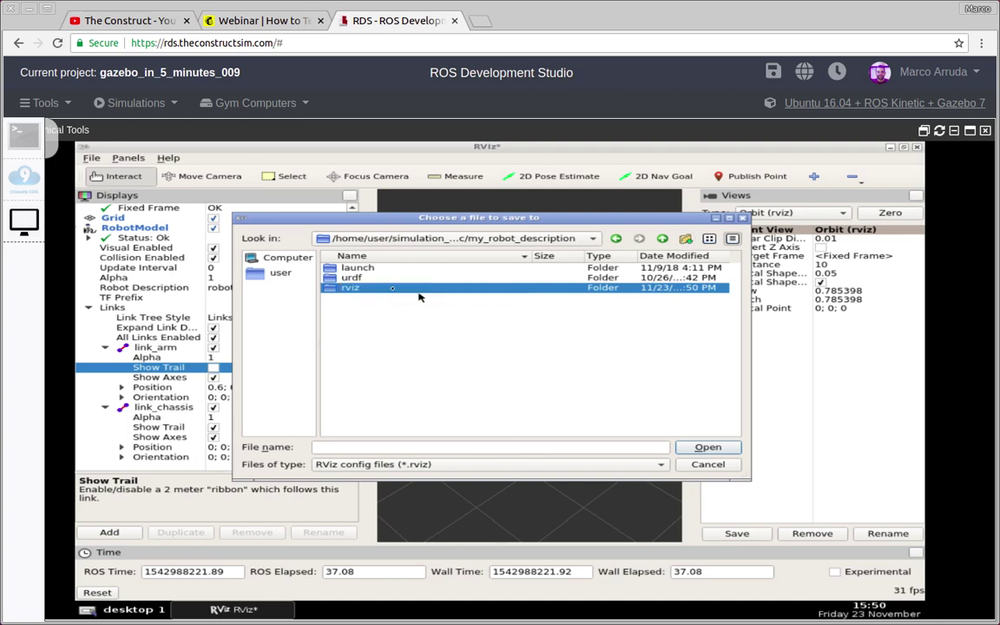
key("Return")
left_click(364, 445)
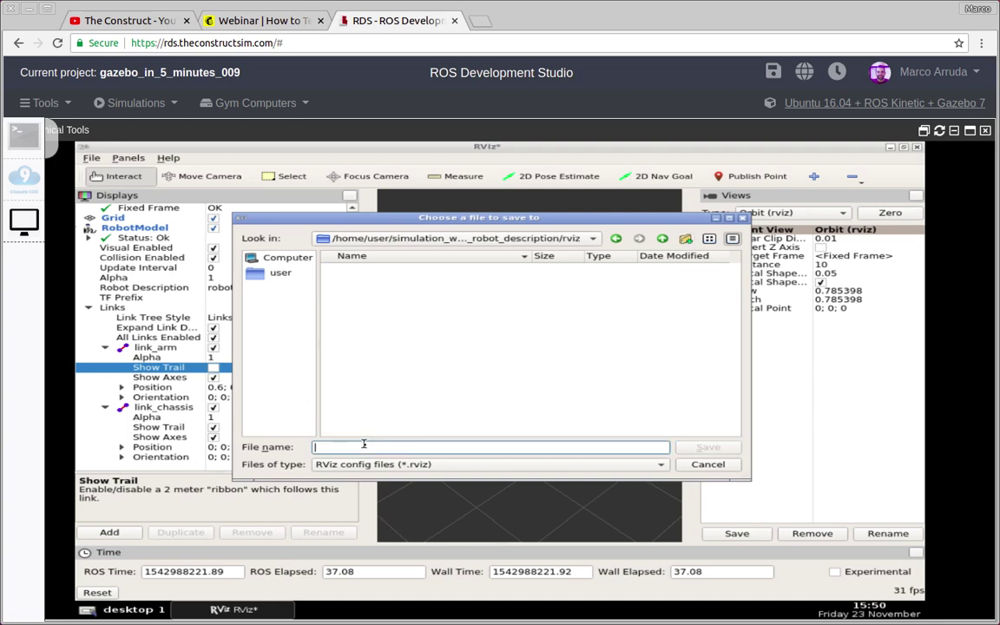
type("robotm")
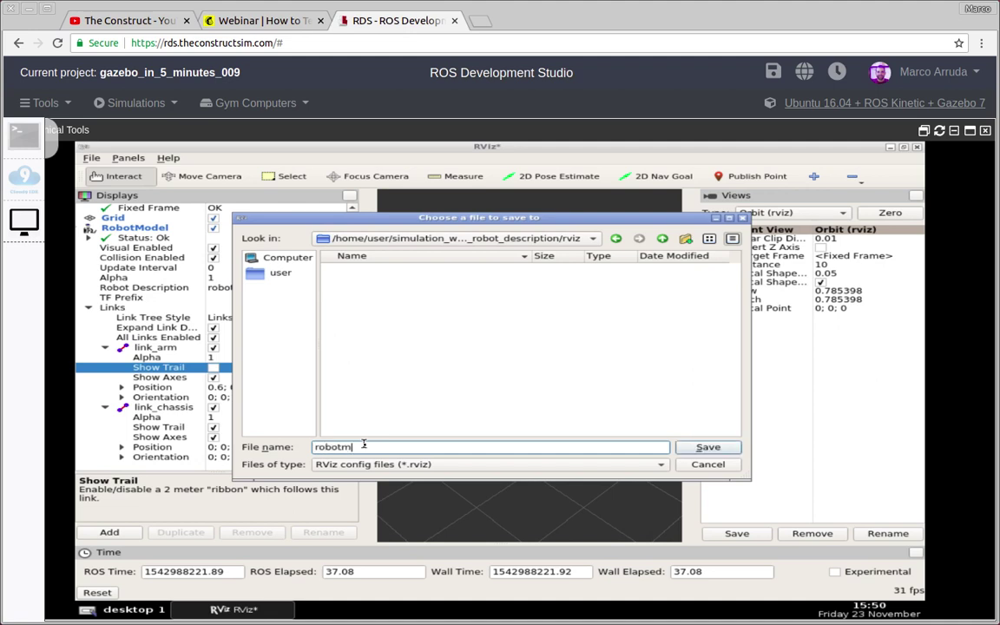
type("odel.rviz")
key("Return")
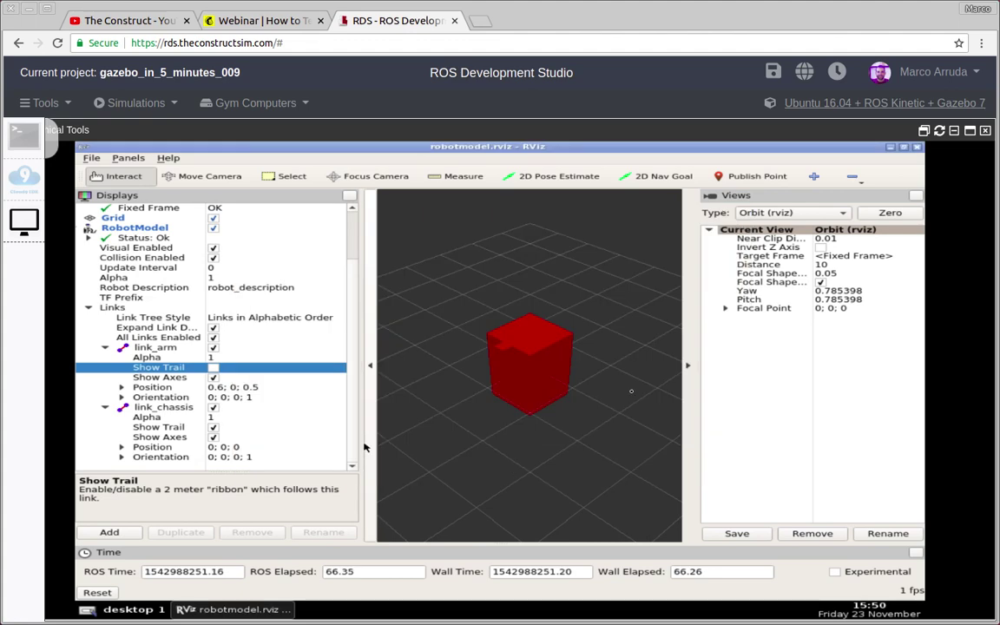
Stop the running roslaunch in the Shell so RViz closes.
left_click(25, 139)
left_click_drag(294, 165, 483, 184)
key("ctrl+c")
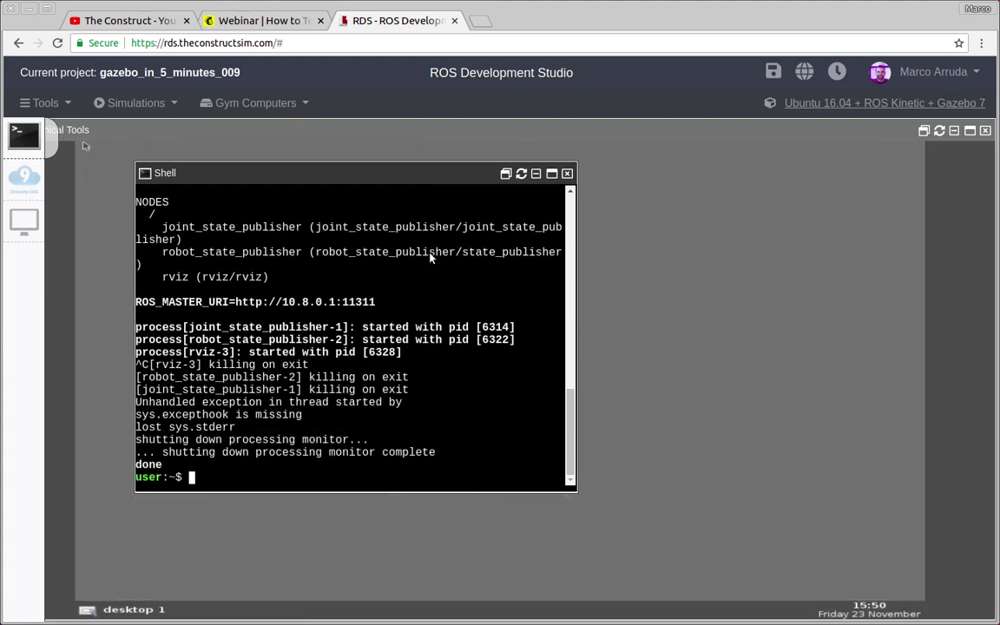
Review the saved rviz/robotmodel.rviz config, including its Grid display, in the editor, then close it.
left_click(29, 181)
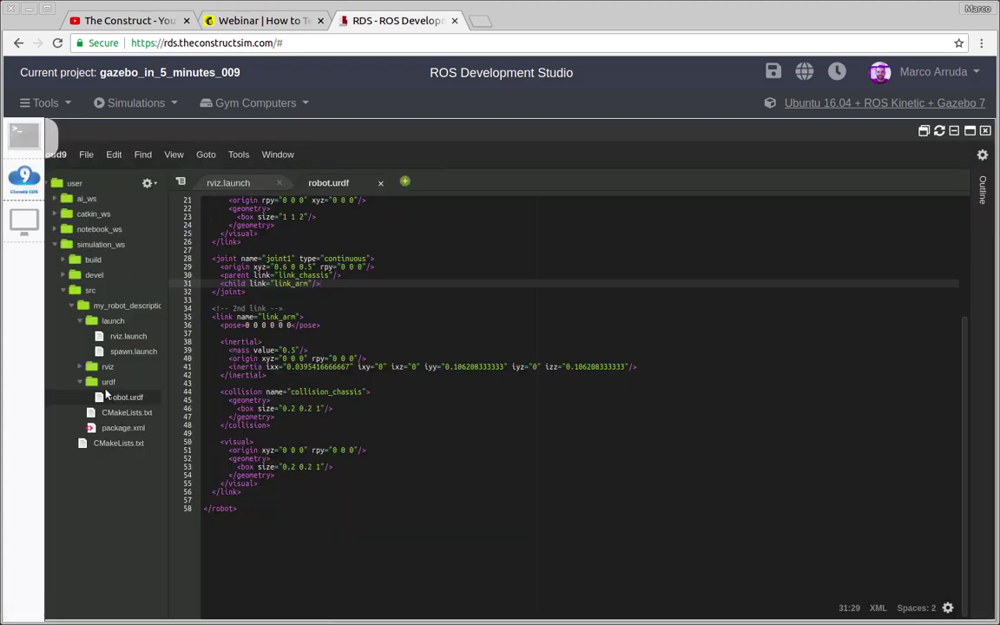
double_click(107, 367)
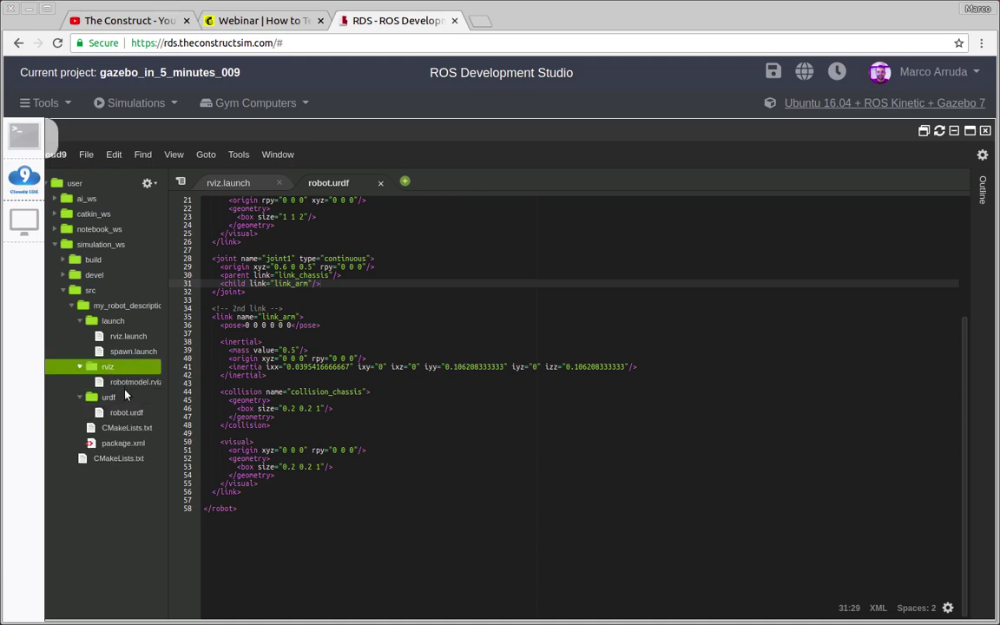
left_click(126, 383)
double_click(126, 382)
scroll(483, 384, "up", 10)
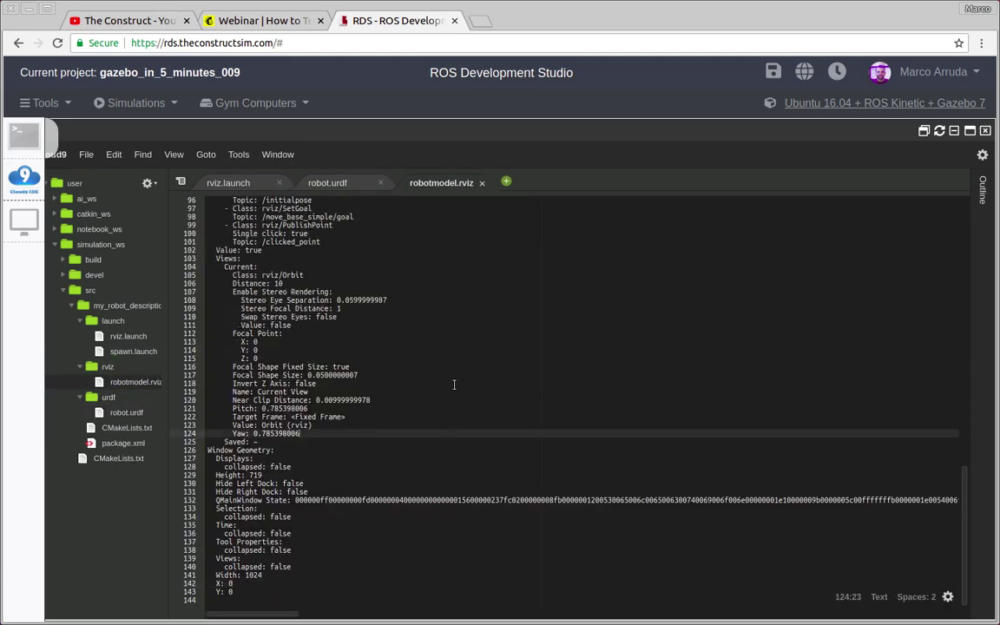
scroll(483, 385, "up", 10)
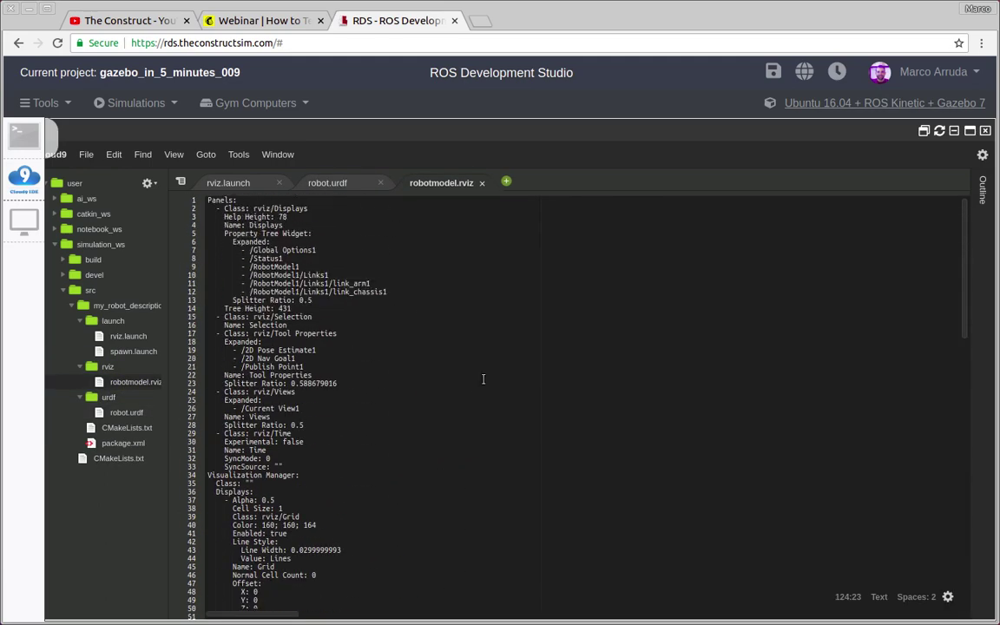
left_click_drag(486, 491, 498, 512)
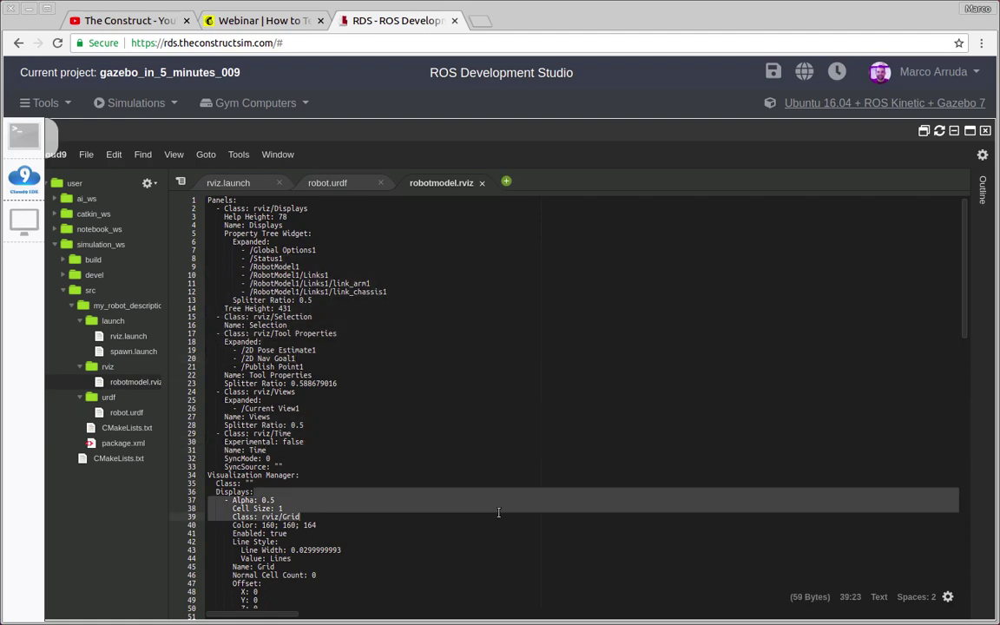
left_click(448, 327)
scroll(438, 330, "down", 10)
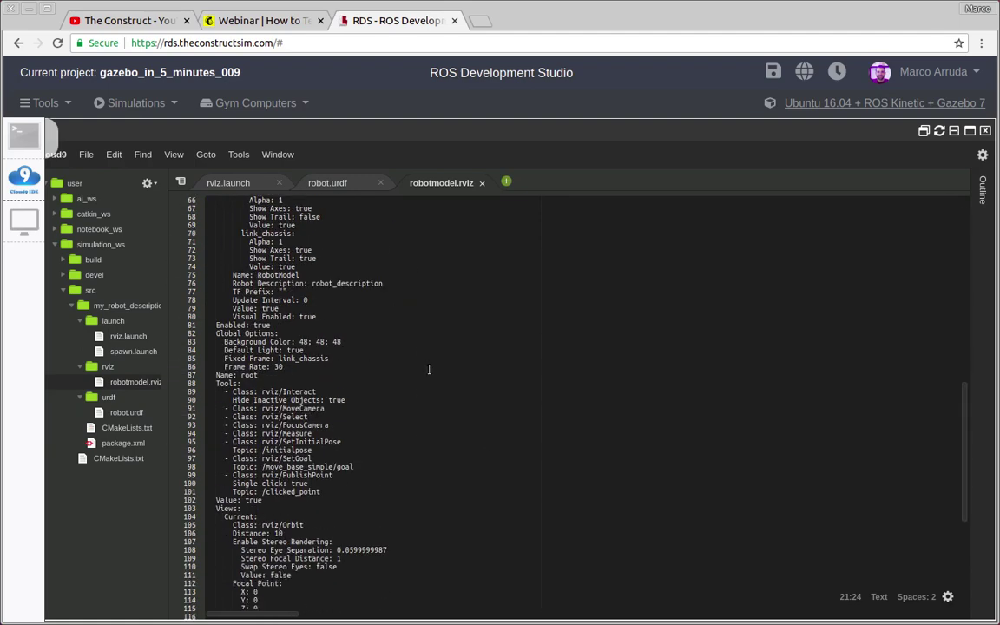
scroll(565, 425, "down", 5)
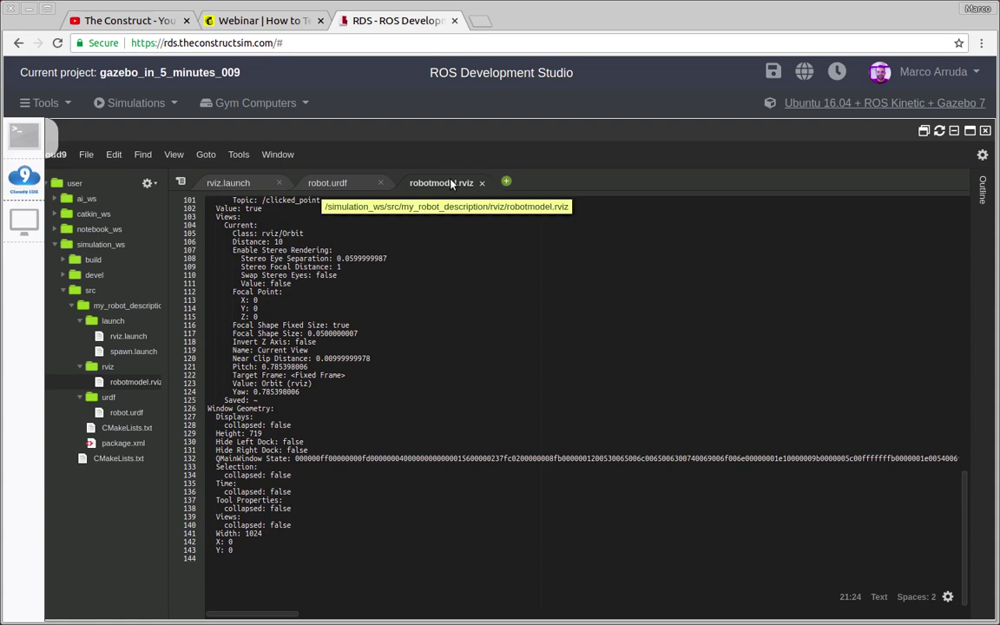
left_click(482, 184)
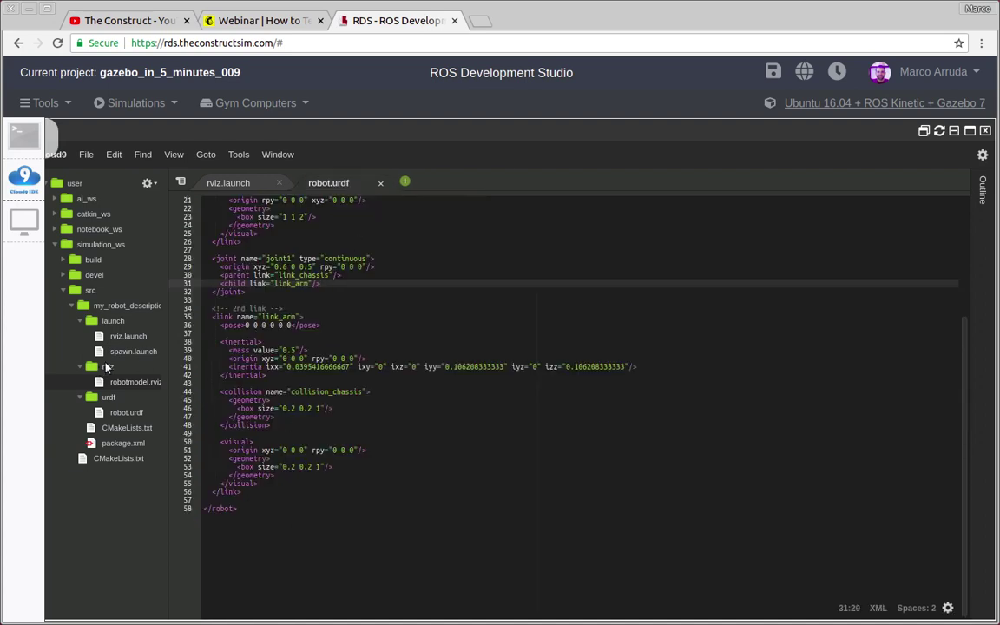
In rviz.launch, replace the rviz node line with one passing args="-d $(find my_robot_description)/rviz/robotmodel.rviz".
double_click(107, 368)
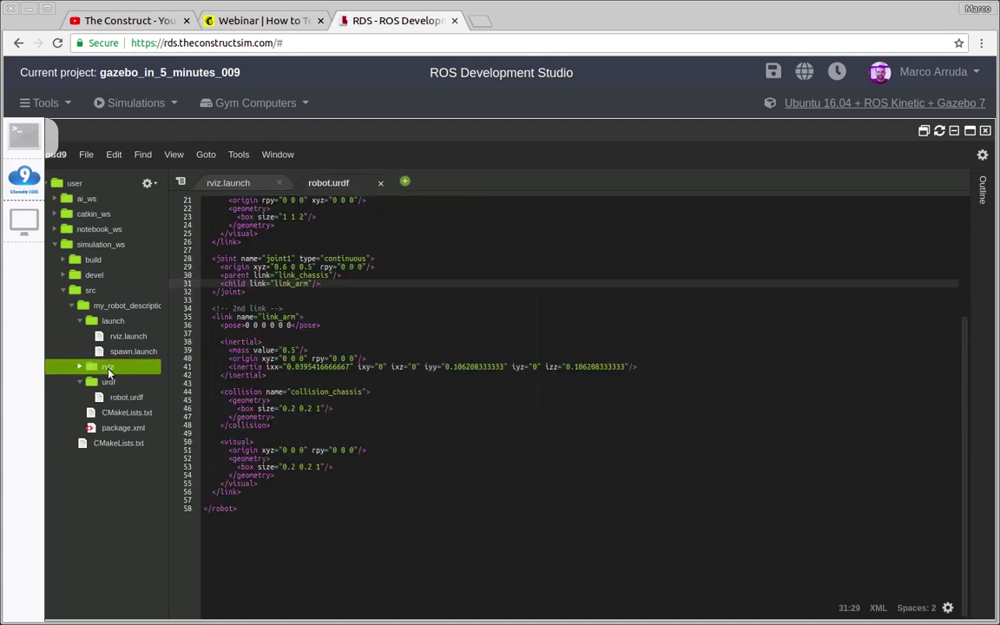
left_click(229, 183)
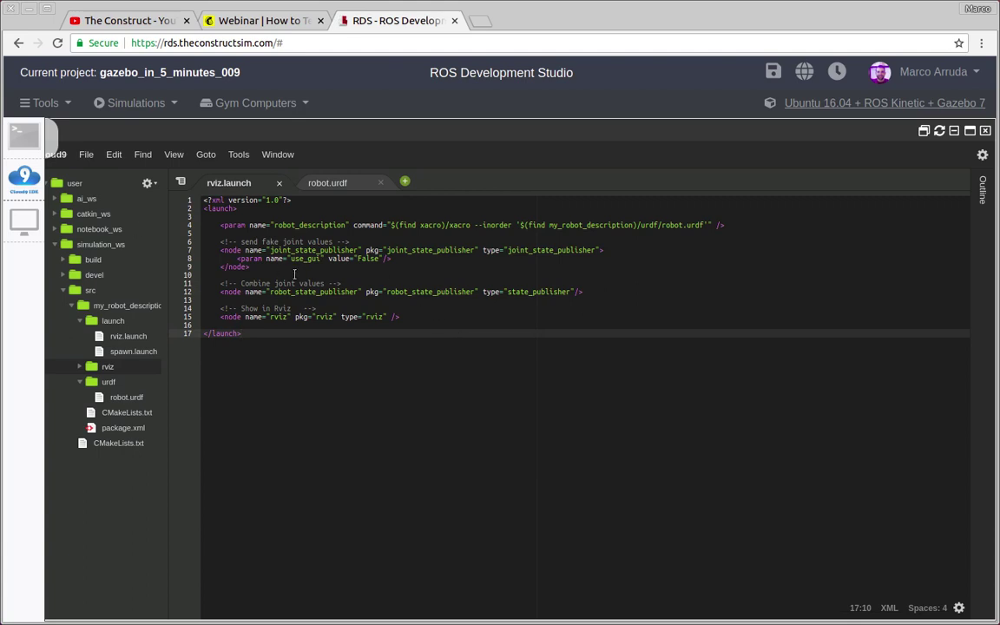
left_click(387, 317)
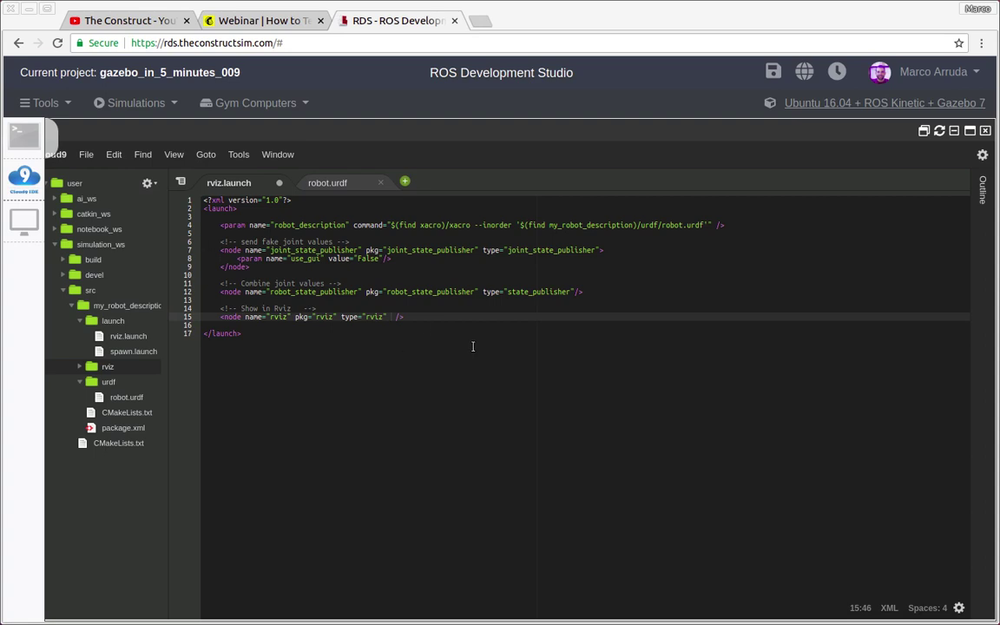
left_click_drag(426, 317, 432, 309)
key("ctrl+v")
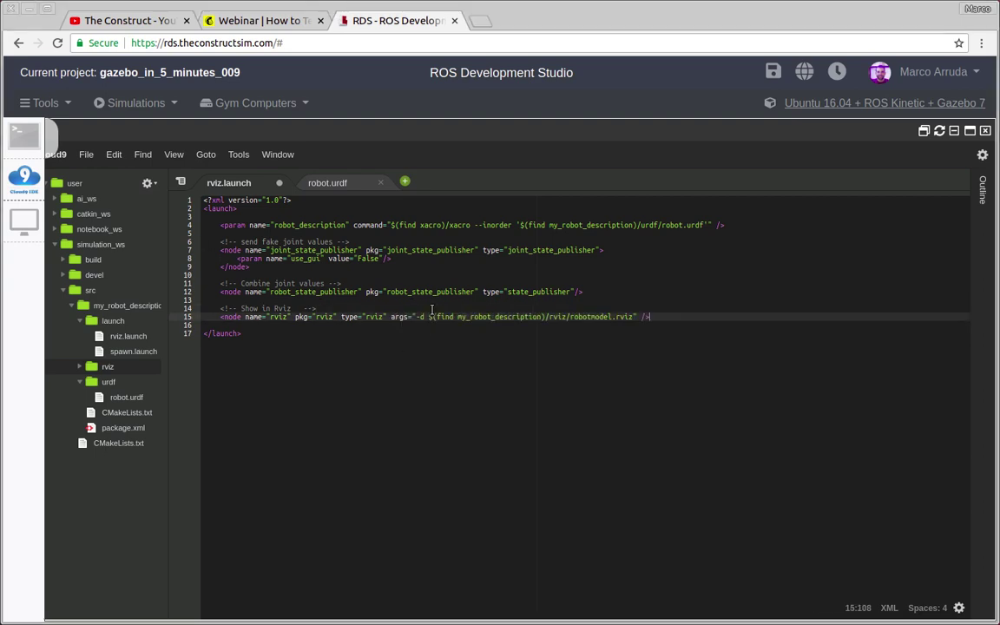
Check the -d path's package, rviz folder and robotmodel.rviz name against the project files.
mouse_move(391, 318)
left_mouse_down()
mouse_move(425, 318)
mouse_move(391, 317)
left_mouse_up()
left_click_drag(430, 317, 545, 318)
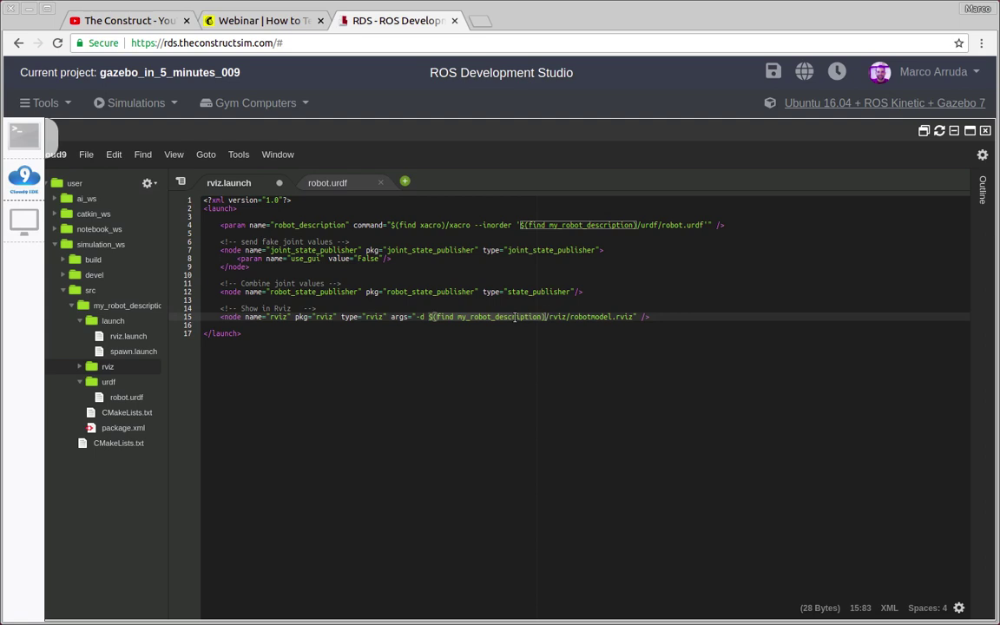
double_click(514, 318)
double_click(557, 318)
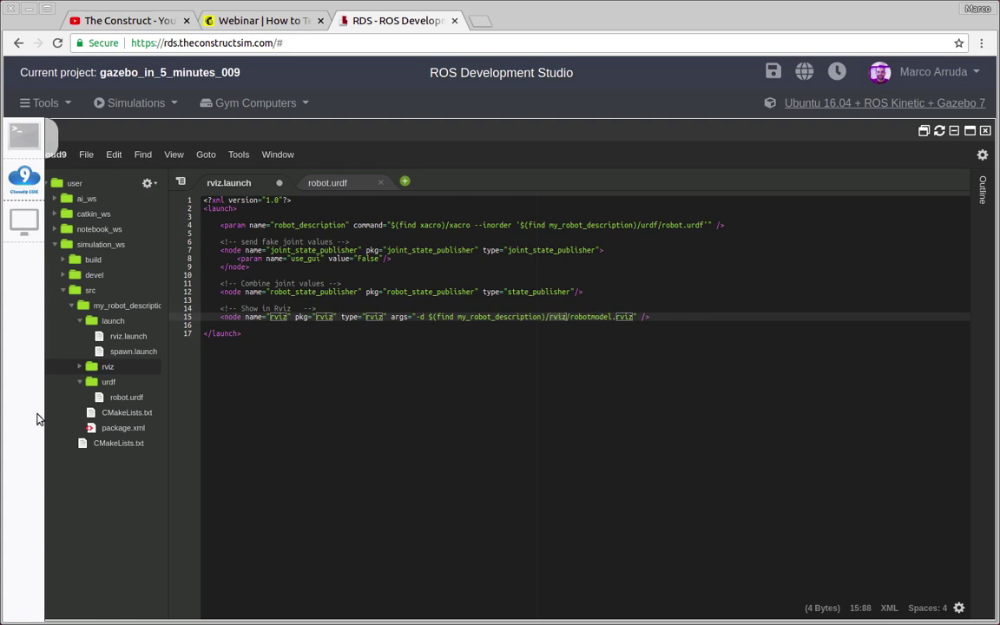
left_click(113, 368)
left_click(122, 382)
left_click(122, 382)
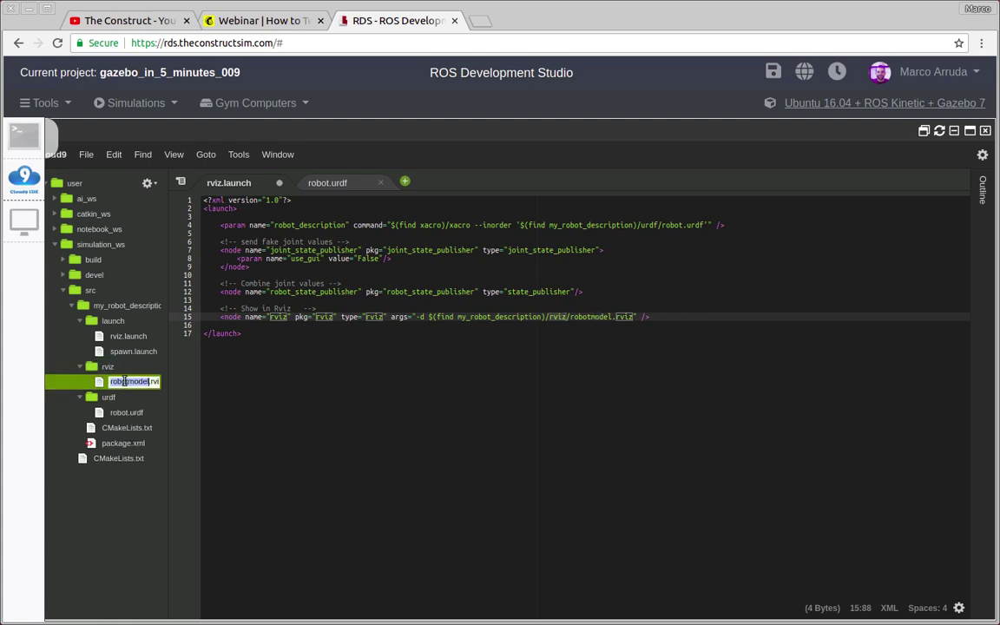
left_click(580, 316)
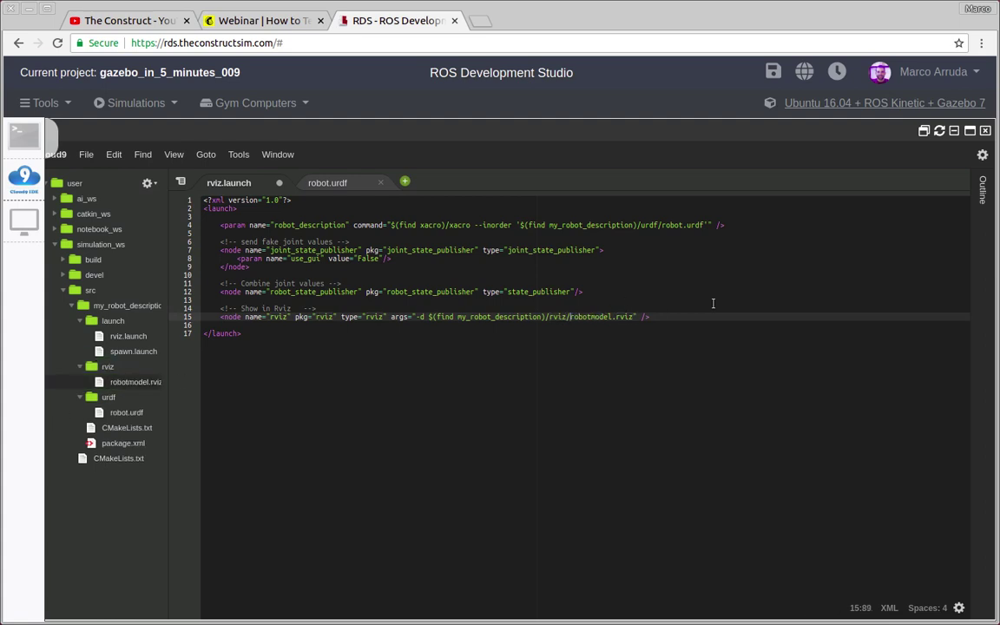
left_click_drag(570, 317, 641, 317)
Save rviz.launch and bring up the Shell.
key("Right")
key("ctrl+s")
left_click(680, 309)
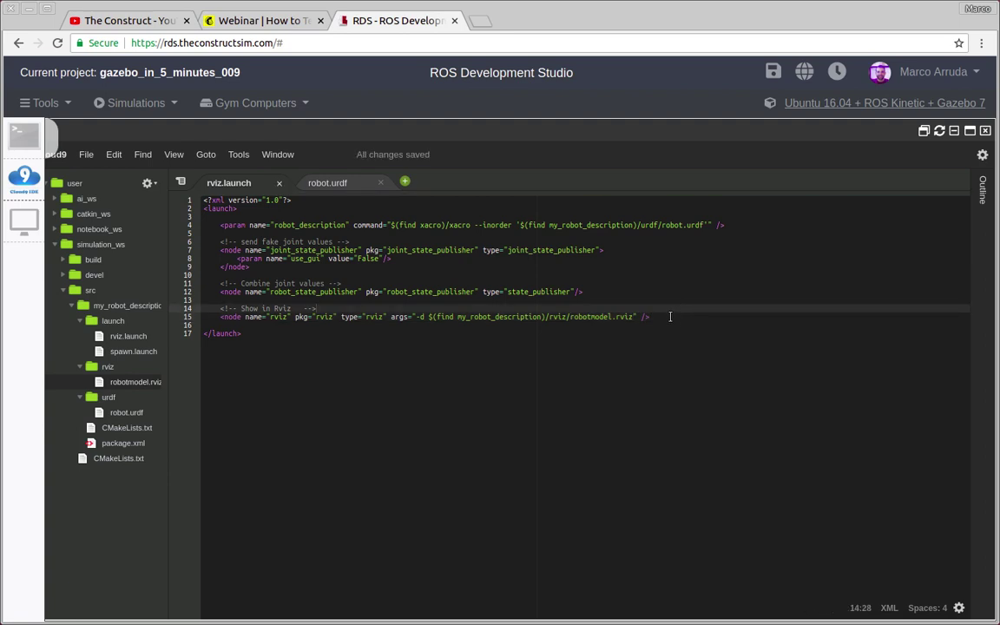
left_click(25, 139)
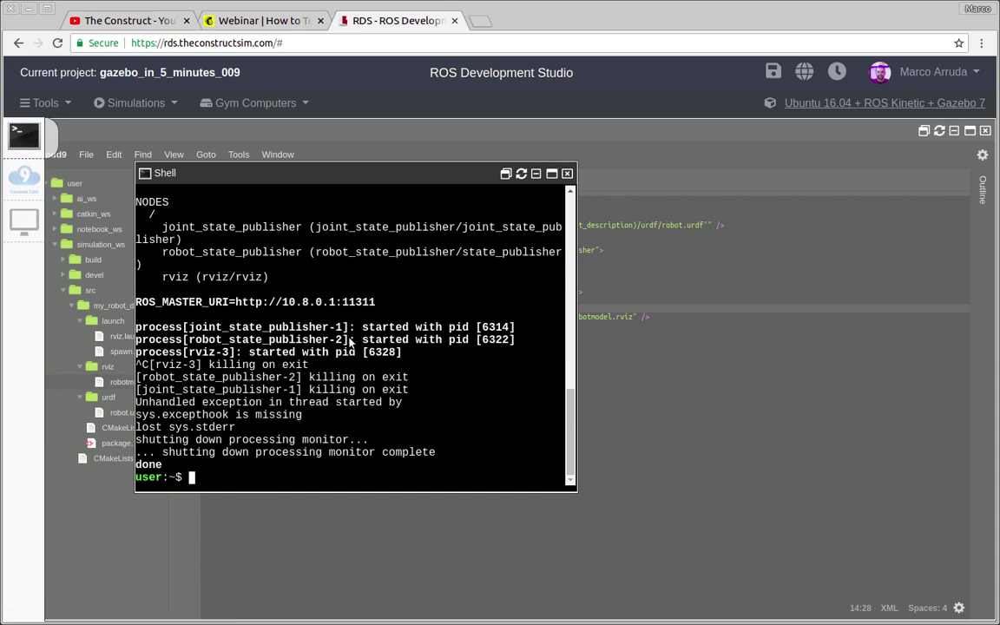
Rerun the previous roslaunch of rviz.launch and view RViz on the Graphical Tools desktop.
key("Up")
key("ctrl+l")
key("Return")
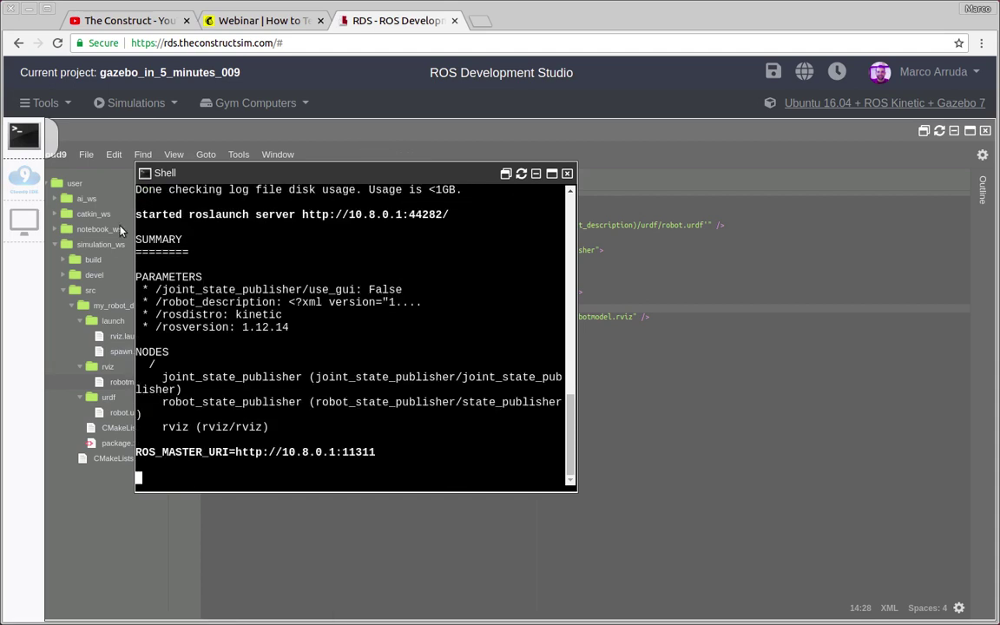
left_click(26, 224)
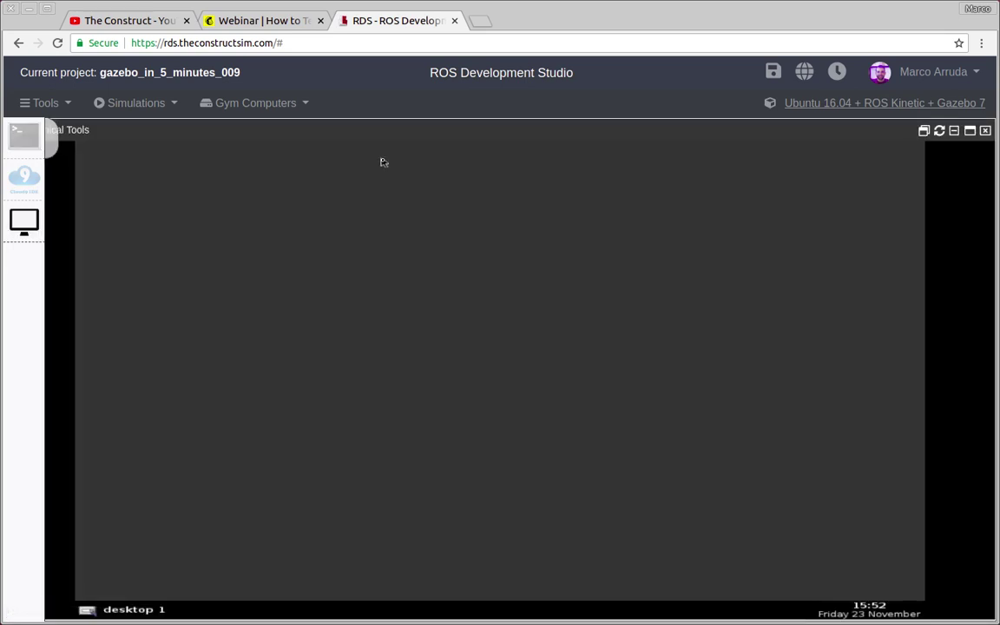